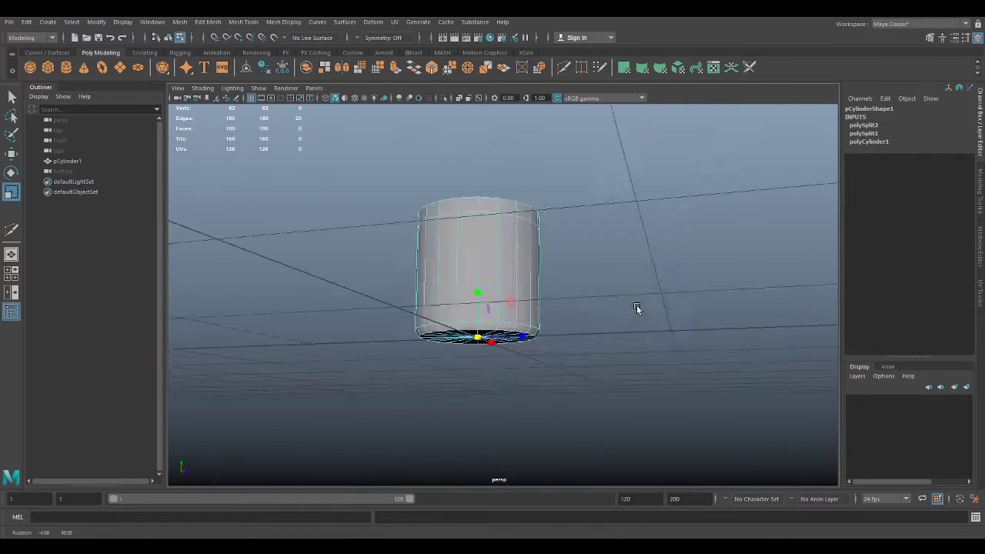
Raise the top cap and delete its faces, then extrude the open rim edge and fill the hole.
alt+drag(637, 306, 639, 361)
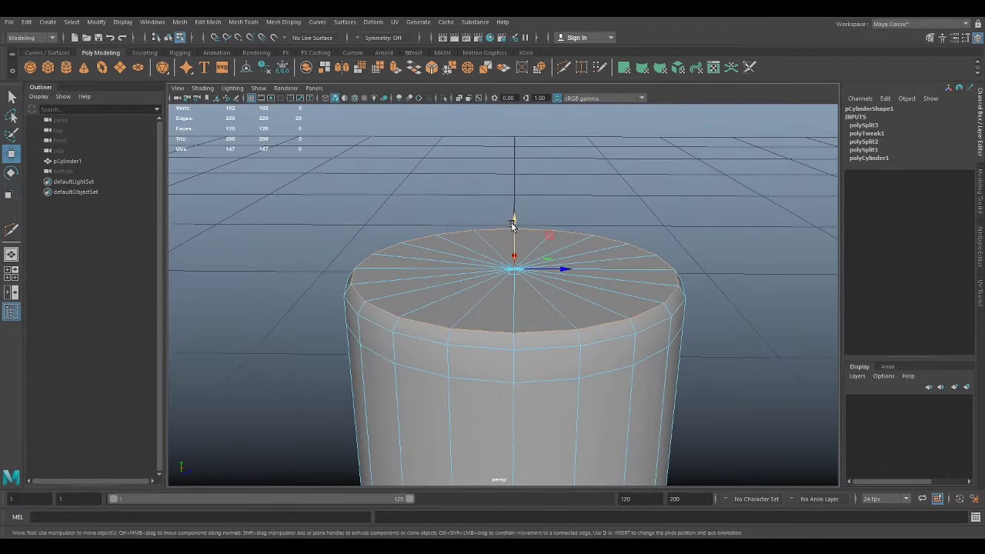
key(r)
alt+drag(512, 224, 688, 293)
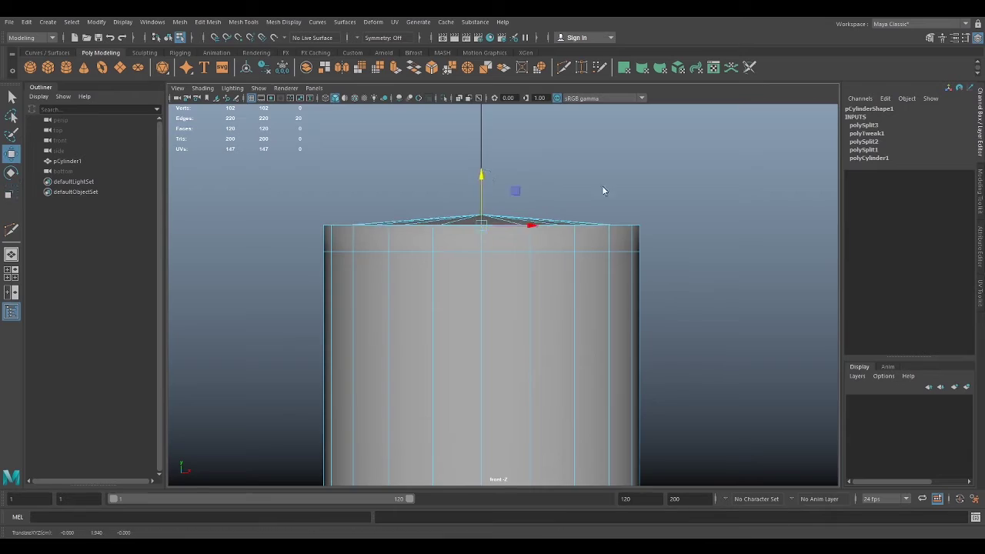
key(r)
click(397, 324)
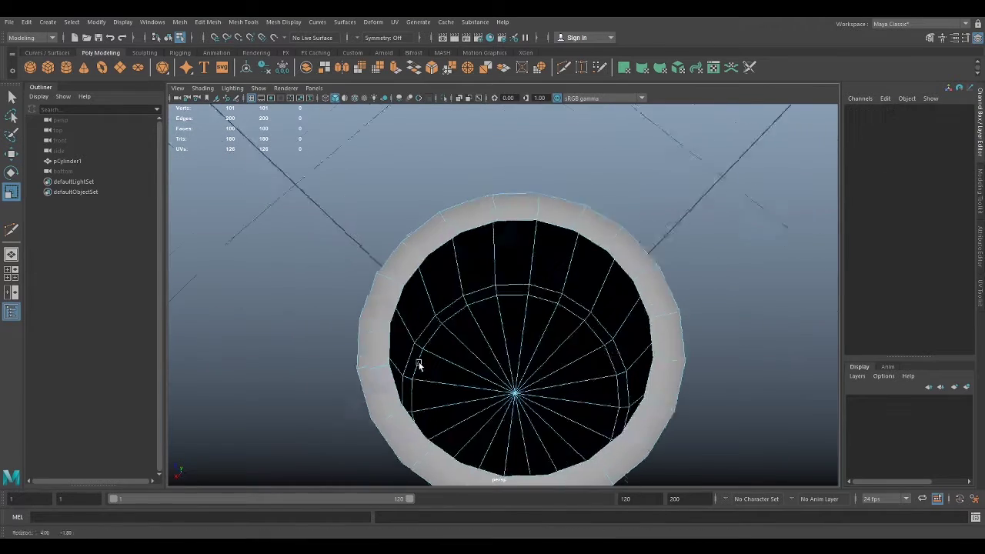
key(ctrl+e)
key(r)
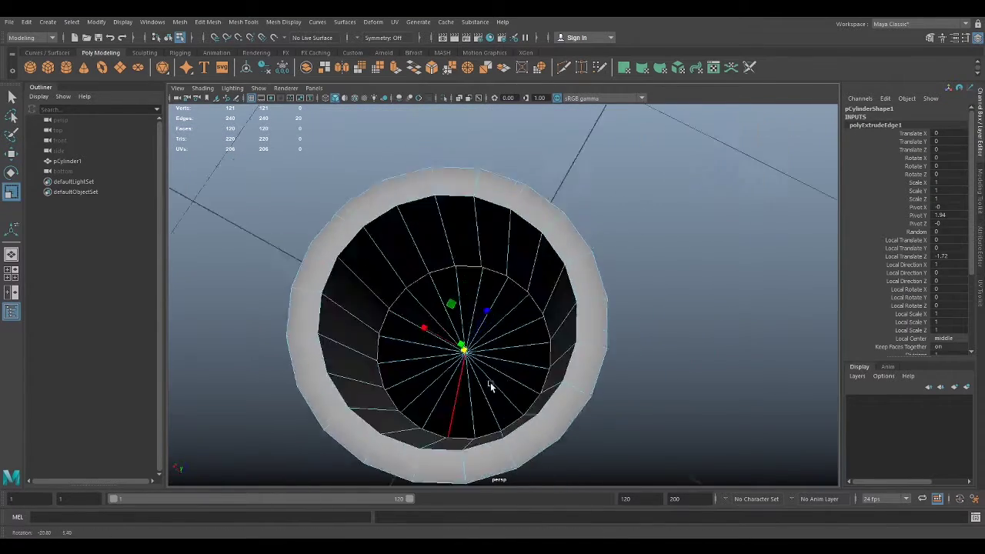
Extrude the new top face and push it down inside to form a thick-rimmed hollow.
mouse_move(490, 387)
alt+mouse_down()
mouse_move(512, 321)
mouse_move(259, 337)
mouse_move(416, 358)
mouse_move(473, 298)
mouse_move(668, 321)
mouse_move(472, 154)
mouse_move(490, 260)
alt+mouse_up()
click(457, 303)
key(ctrl+e)
mouse_move(745, 268)
alt+mouse_down()
mouse_move(538, 367)
mouse_move(703, 417)
mouse_move(675, 348)
mouse_move(808, 431)
mouse_move(703, 350)
mouse_move(692, 431)
alt+mouse_up()
Select only the outer top band of faces and extrude it outward into a lip.
key(q)
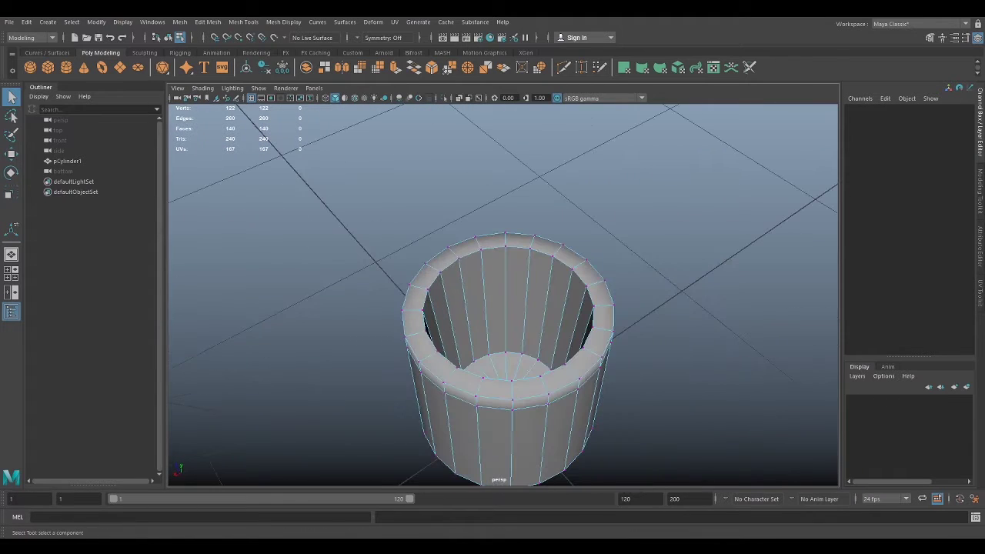
scroll(687, 274, down, 5)
scroll(687, 274, up, 2)
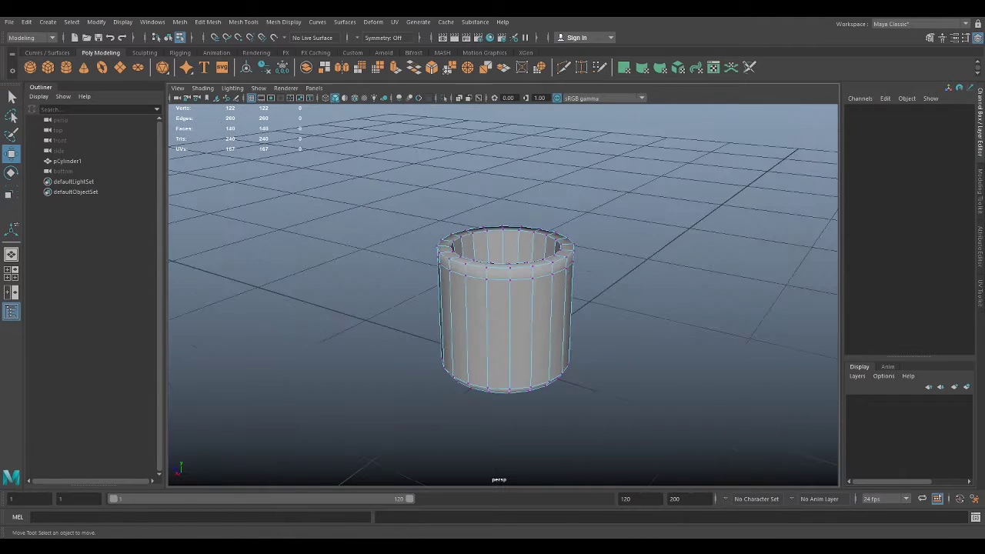
alt+drag(632, 339, 632, 293)
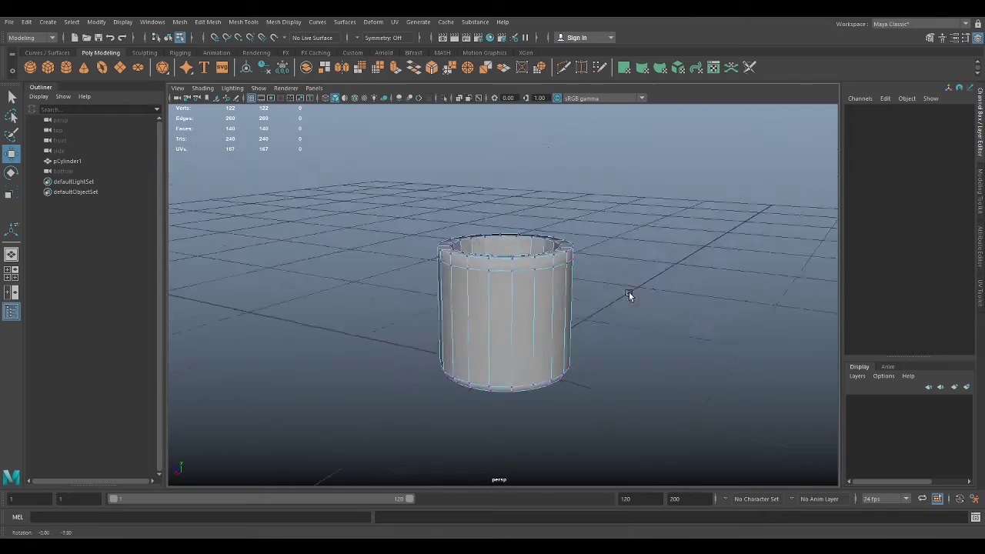
scroll(511, 252, up, 3)
alt+drag(551, 284, 682, 172)
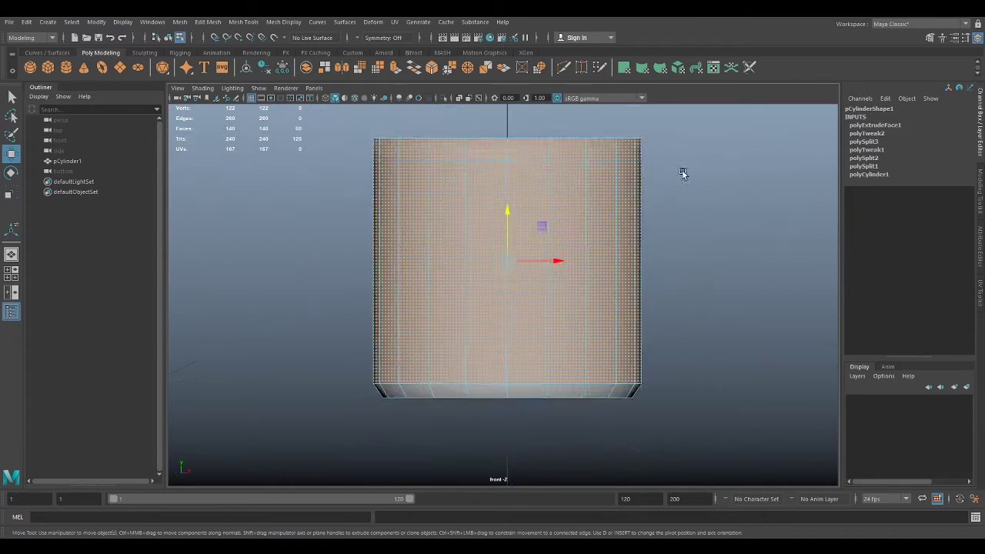
drag(354, 131, 686, 237)
alt+drag(539, 286, 563, 334)
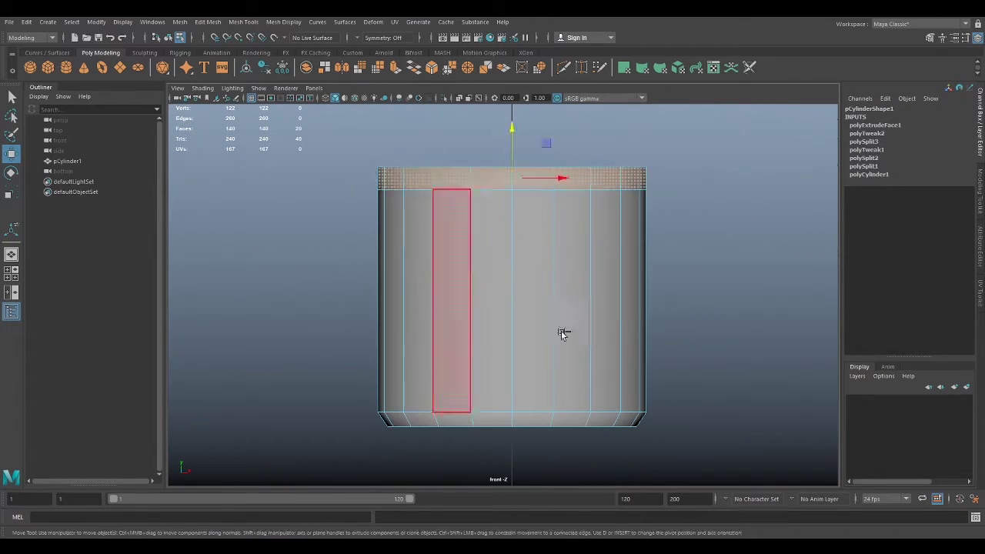
drag(362, 166, 639, 184)
alt+drag(638, 185, 790, 302)
key(space)
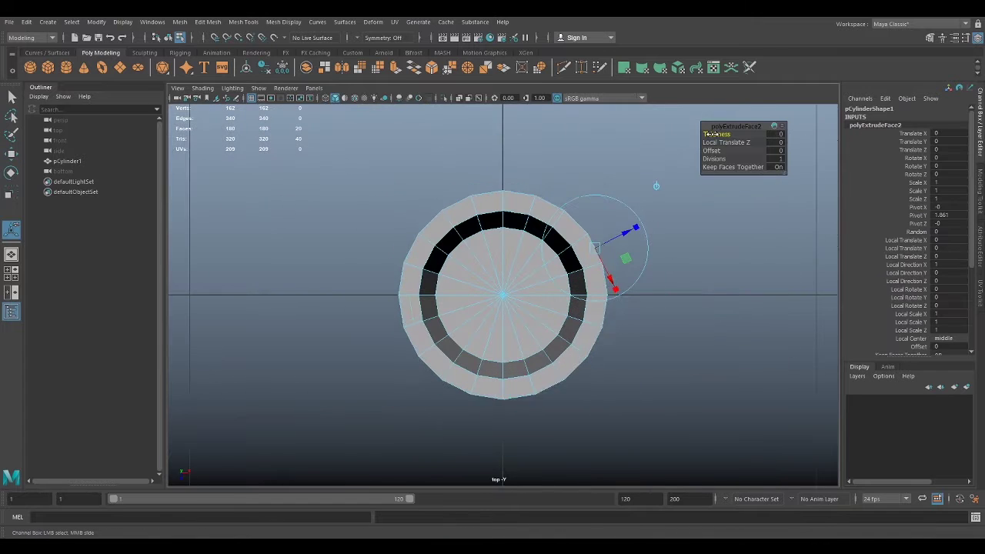
mouse_move(704, 367)
alt+mouse_down()
mouse_move(699, 317)
mouse_move(670, 309)
mouse_move(711, 326)
alt+mouse_up()
Insert edge loops below the lip and near the rim, then preview the cup smoothed.
click(561, 297)
scroll(703, 405, up, 3)
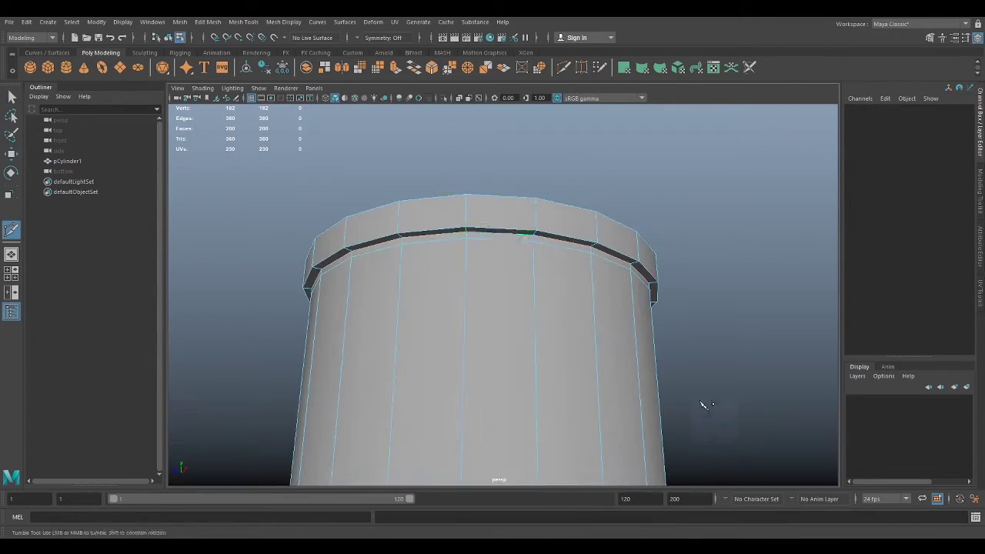
scroll(698, 379, down, 3)
alt+drag(698, 380, 664, 387)
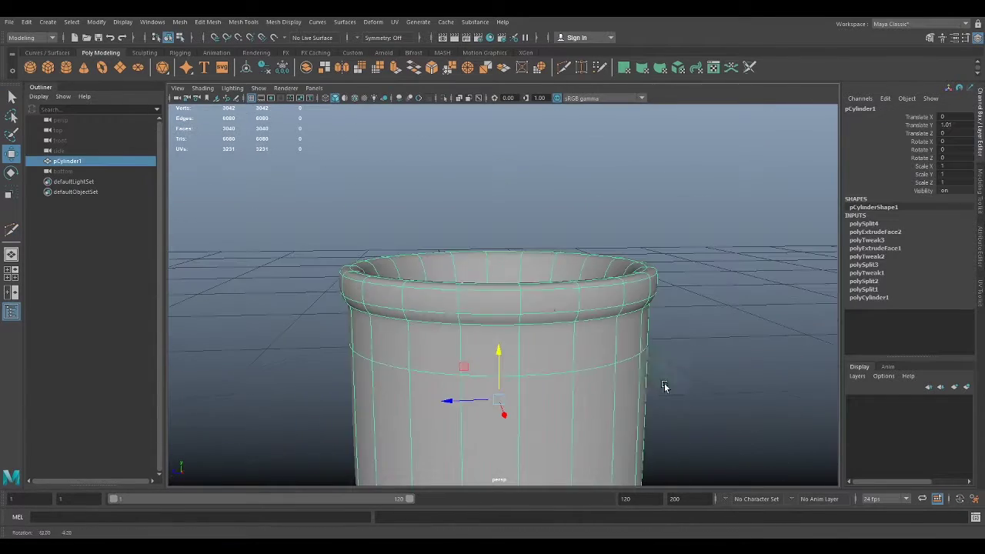
click(556, 300)
key(r)
mouse_move(556, 300)
alt+mouse_down()
mouse_move(708, 393)
mouse_move(538, 416)
mouse_move(525, 428)
alt+mouse_up()
scroll(719, 369, down, 3)
key(F8)
key(3)
In the low-poly cage view, select an edge loop on the mug and extrude it.
alt+drag(686, 341, 673, 356)
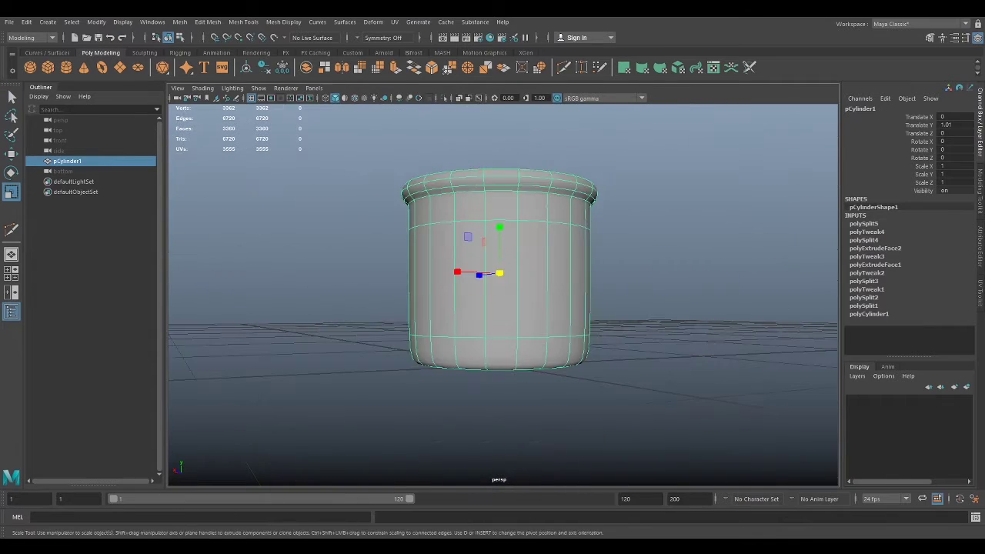
scroll(674, 356, up, 3)
click(675, 396)
alt+drag(675, 395, 521, 218)
key(1)
key(F10)
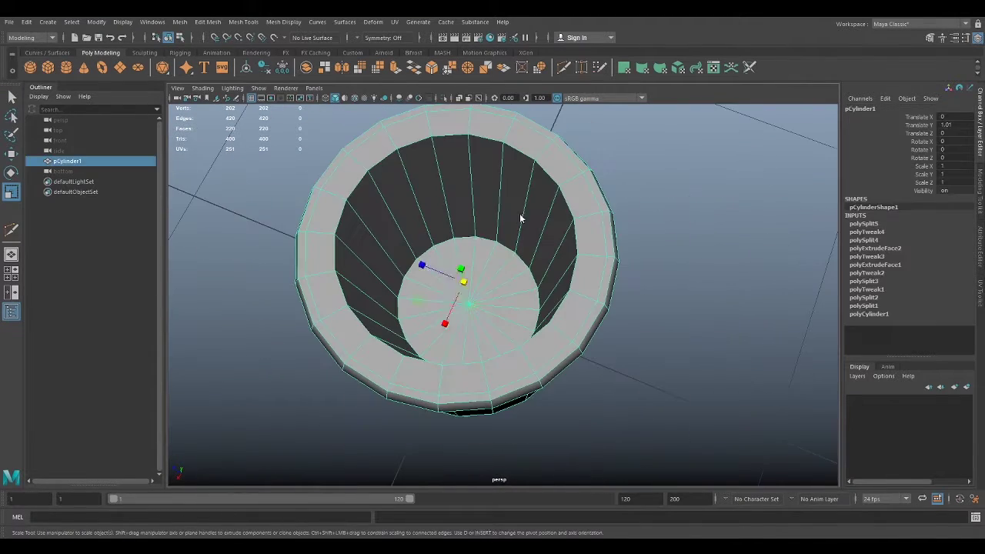
key(q)
scroll(441, 208, up, 3)
double_click(441, 208)
key(ctrl+e)
mouse_move(446, 396)
alt+mouse_down()
mouse_move(645, 346)
mouse_move(345, 301)
mouse_move(580, 363)
alt+mouse_up()
key(3)
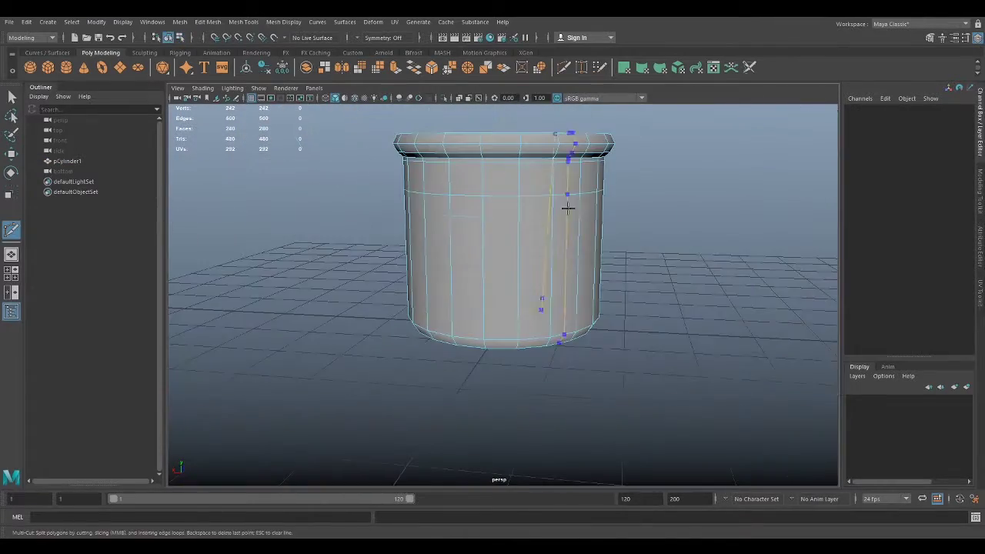
Extrude upper and lower side stubs out to the left, tilting the lower stub's end.
scroll(462, 277, up, 3)
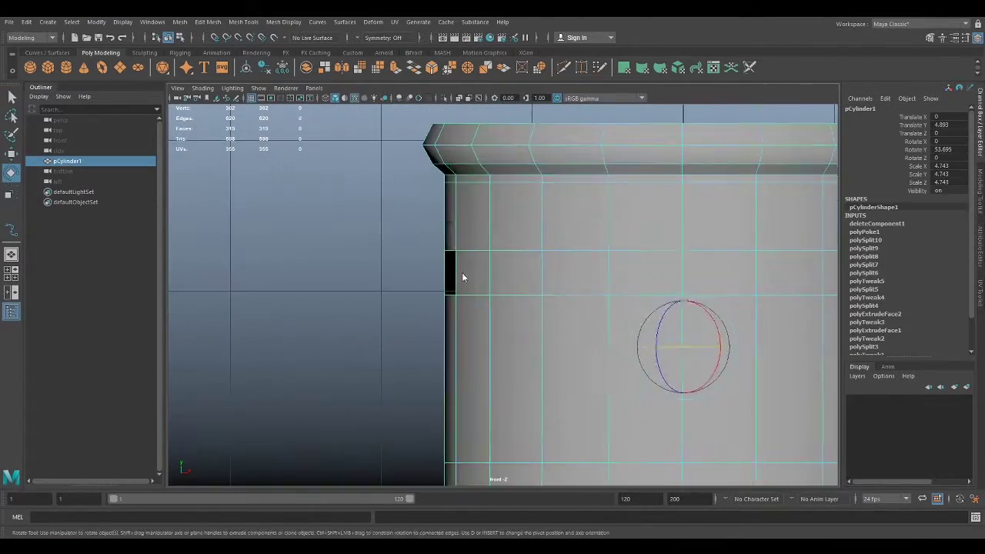
key(ctrl+e)
middle_drag(477, 300, 442, 302)
key(t)
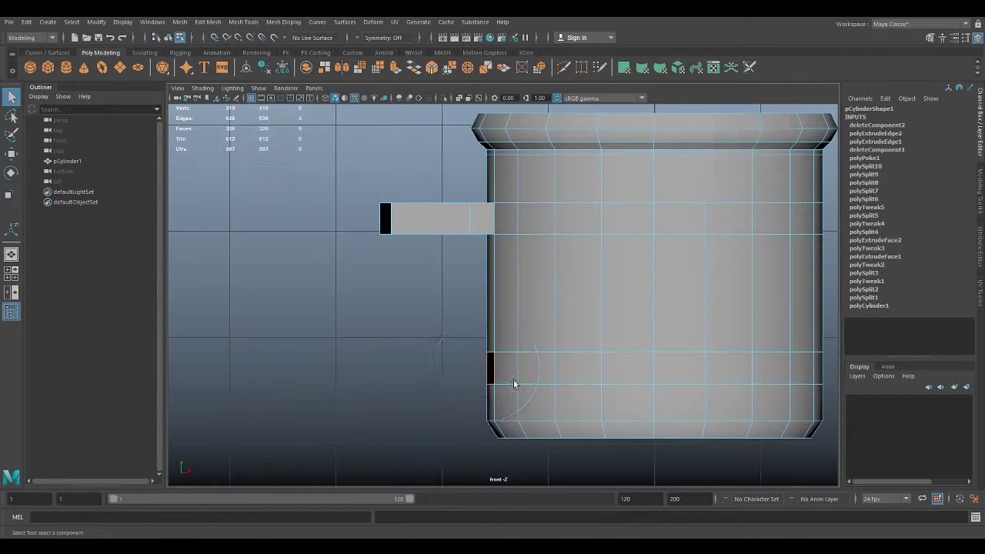
key(ctrl+e)
drag(461, 369, 405, 370)
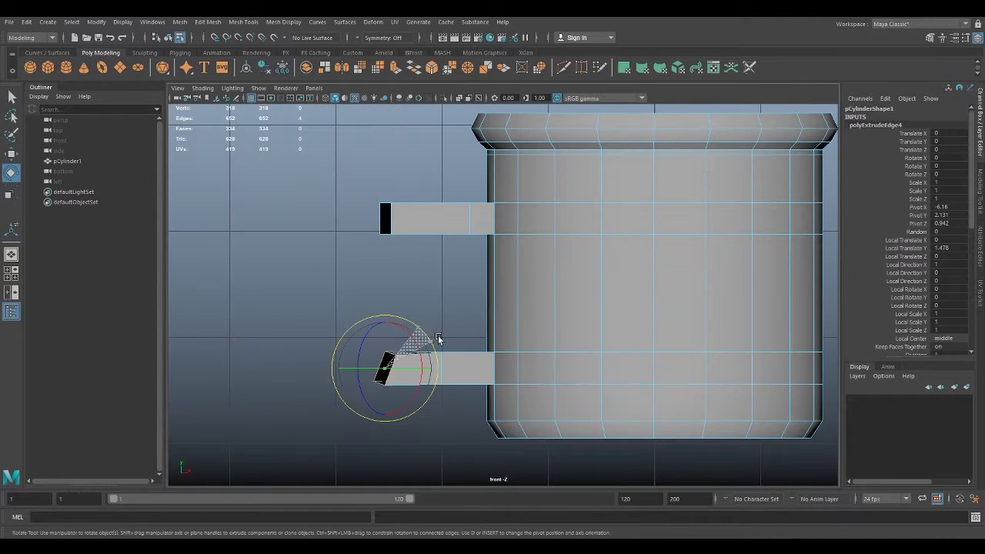
key(space)
alt+drag(446, 270, 631, 300)
key(space)
Bridge the upper and lower stub ends together into a loop handle.
key(w)
click(343, 204)
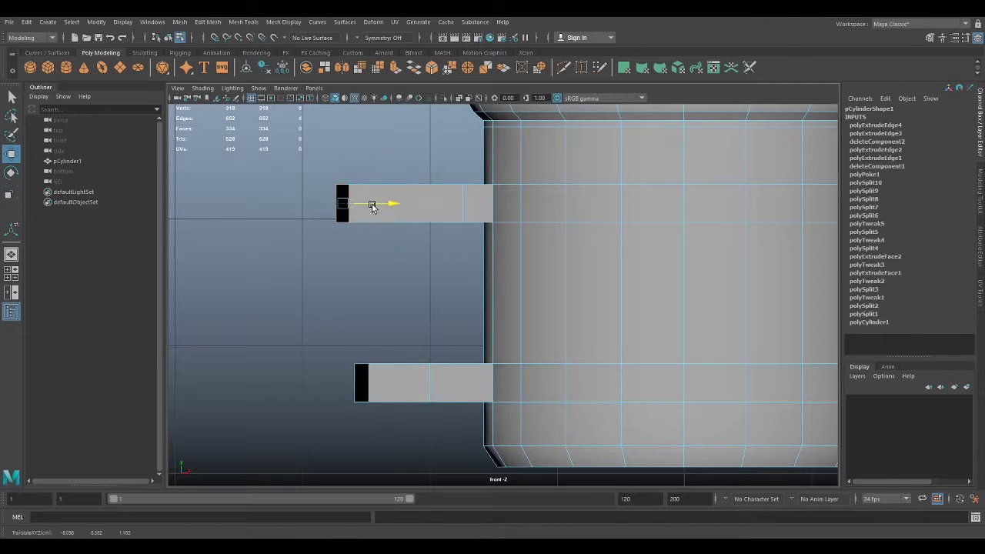
click(401, 292)
key(space)
mouse_move(462, 308)
alt+mouse_down()
mouse_move(414, 163)
mouse_move(426, 291)
mouse_move(528, 259)
alt+mouse_up()
click(414, 164)
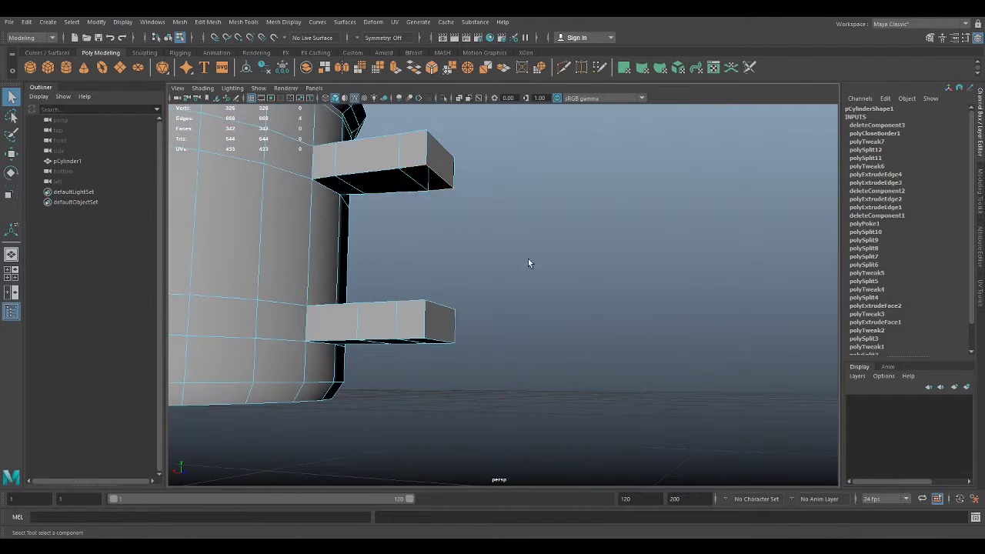
shift+right_drag(528, 259, 601, 398)
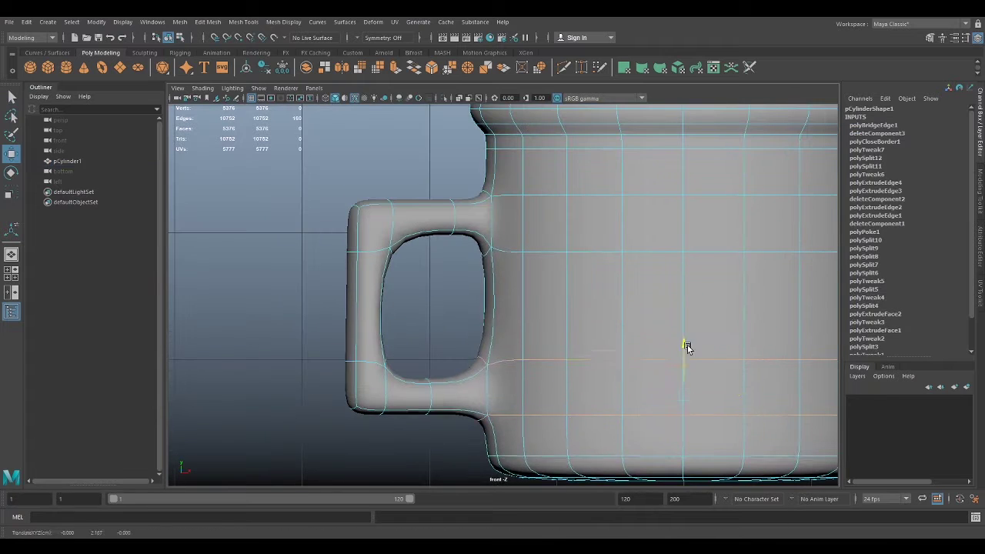
Toggle the mug between smoothed preview and low-poly cage to check the handle.
click(687, 348)
key(1)
key(3)
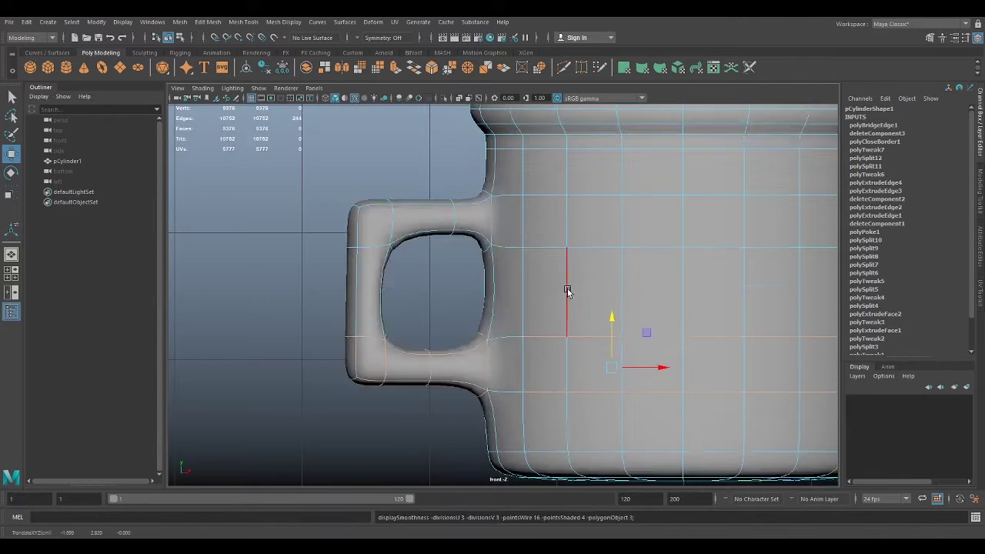
key(ctrl+z)
key(1)
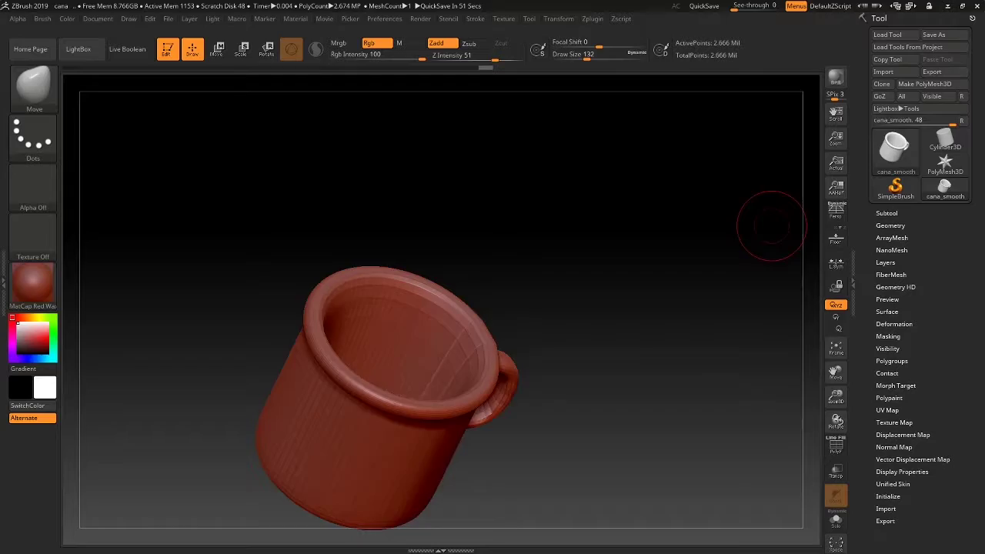
Pick the Flatten brush and turn the mug to inspect its bottom and handle.
key(b)
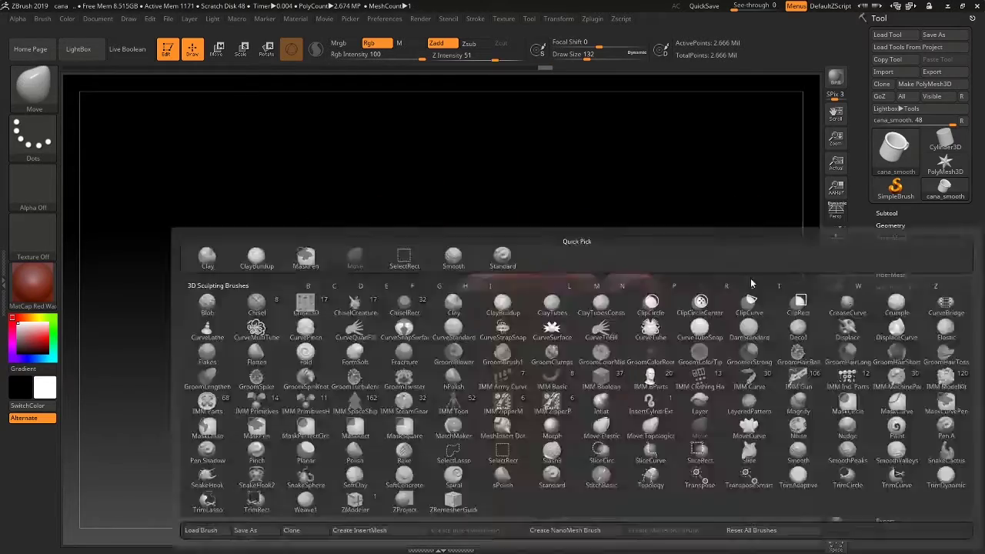
key(f)
key(l)
mouse_move(556, 339)
mouse_down()
mouse_move(769, 378)
mouse_move(656, 314)
mouse_move(558, 362)
mouse_up()
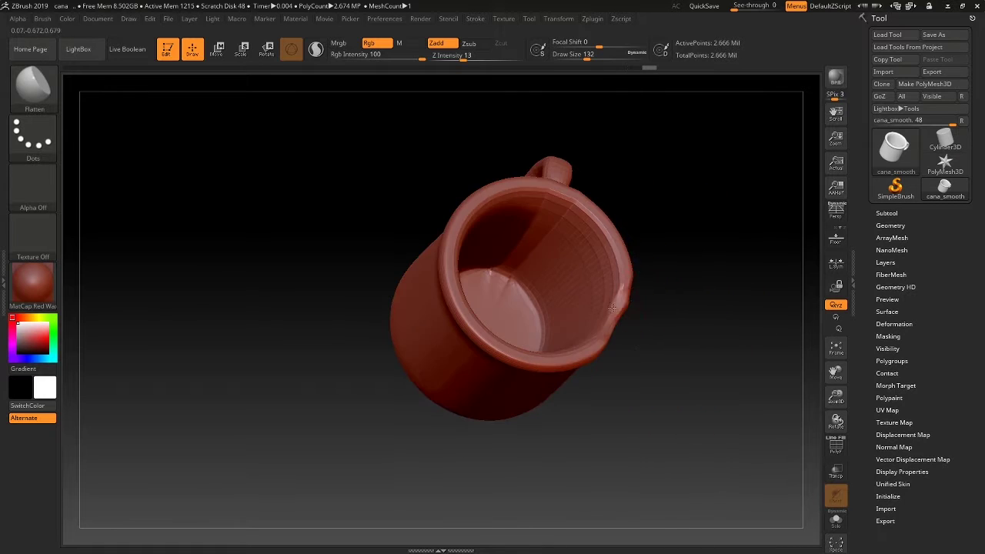
mouse_move(595, 404)
mouse_down()
mouse_move(614, 303)
mouse_move(711, 286)
mouse_move(624, 255)
mouse_move(527, 241)
mouse_up()
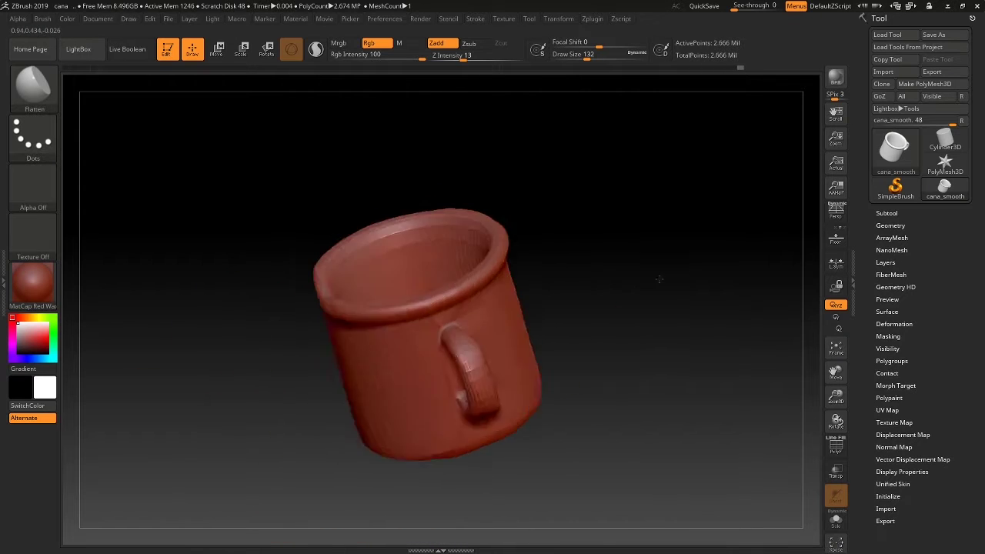
mouse_move(659, 279)
mouse_down()
mouse_move(594, 190)
mouse_move(316, 201)
mouse_up()
mouse_move(293, 250)
mouse_down()
mouse_move(699, 220)
mouse_move(719, 193)
mouse_move(458, 271)
mouse_move(570, 408)
mouse_up()
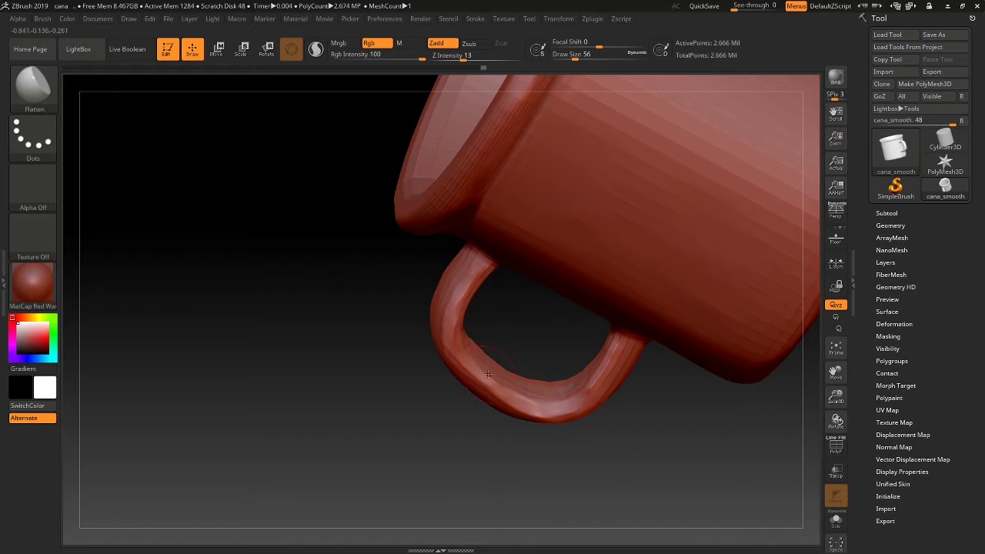
mouse_move(488, 374)
mouse_down()
mouse_move(640, 312)
mouse_move(634, 391)
mouse_up()
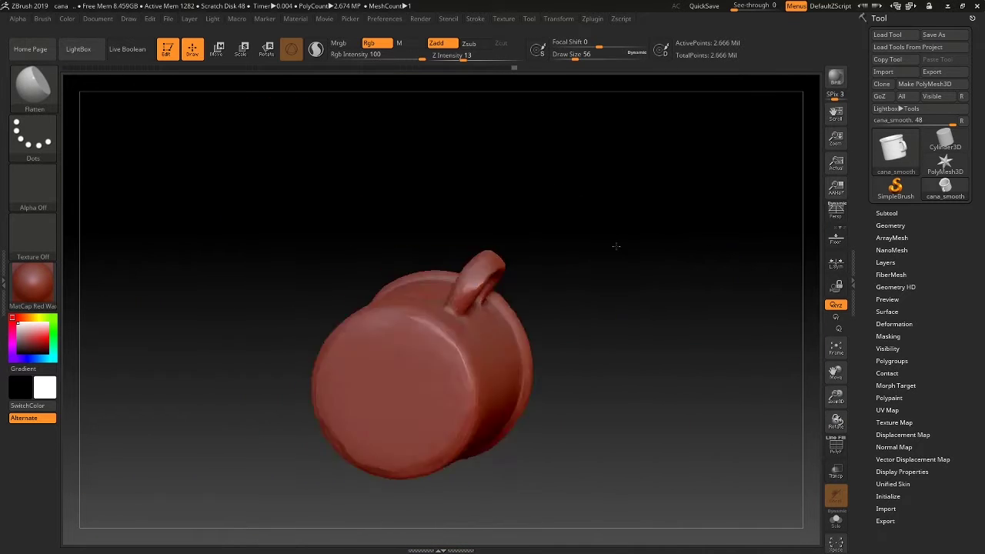
Shrink the brush and work dents into the rim, handle and open top.
mouse_move(616, 246)
mouse_down()
mouse_move(395, 300)
mouse_move(644, 177)
mouse_up()
mouse_move(653, 356)
mouse_down()
mouse_move(616, 341)
mouse_move(614, 323)
mouse_move(597, 411)
mouse_move(651, 332)
mouse_move(667, 238)
mouse_move(585, 308)
mouse_move(528, 334)
mouse_up()
key(s)
mouse_move(481, 350)
right_down()
mouse_move(456, 132)
mouse_move(621, 358)
right_up()
mouse_move(573, 297)
right_down()
mouse_move(678, 299)
mouse_move(747, 362)
right_up()
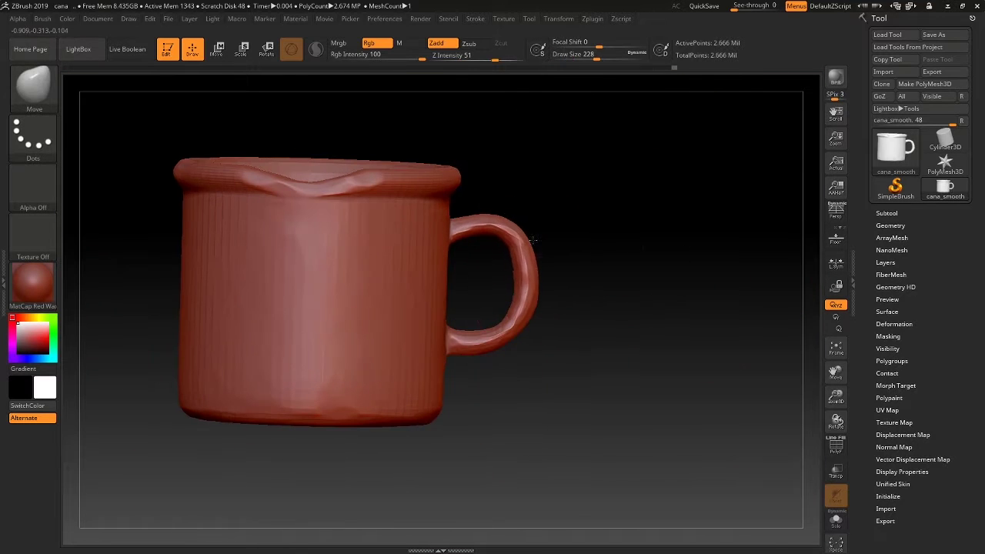
right_drag(508, 356, 658, 321)
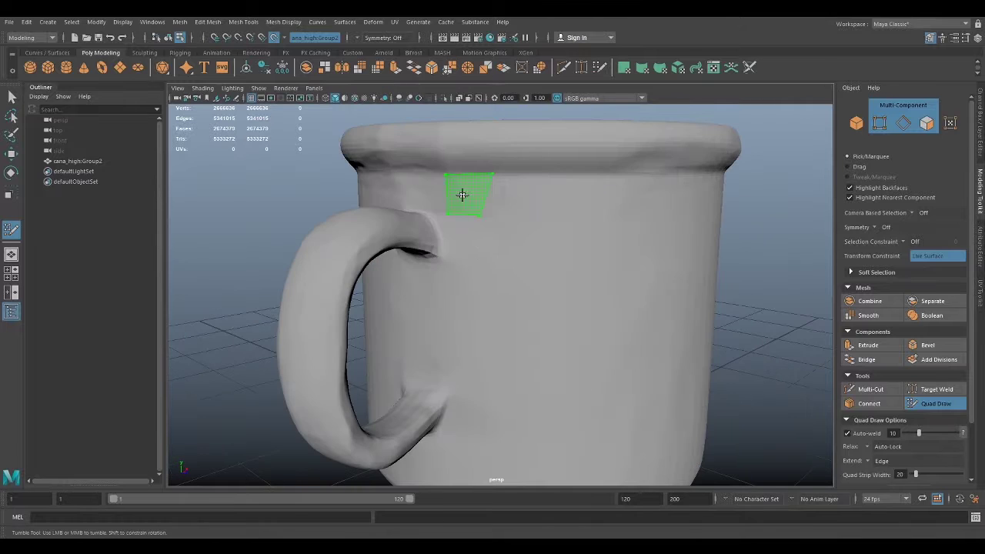
Place Quad Draw quads around the handle base where it meets the body.
alt+drag(556, 318, 550, 242)
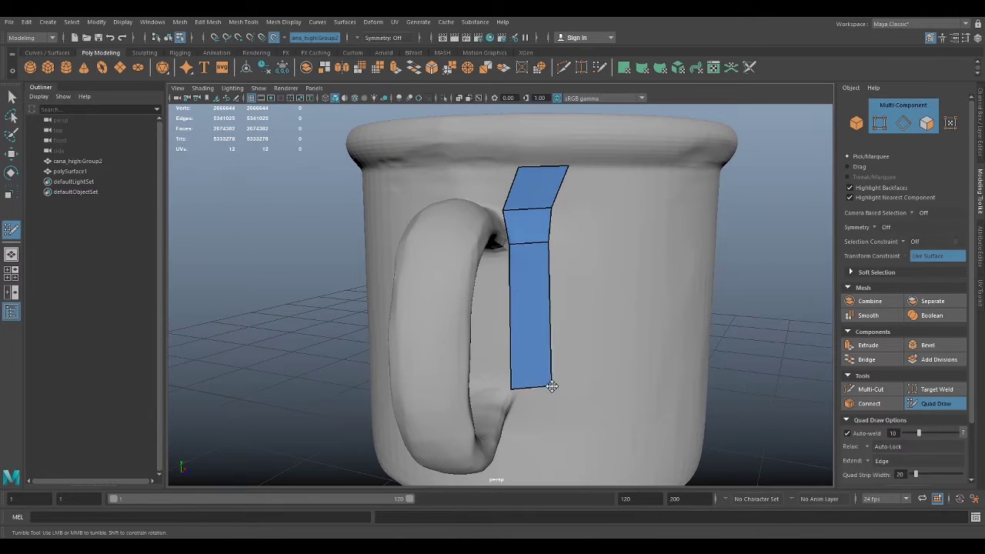
mouse_move(552, 386)
alt+mouse_down()
mouse_move(513, 374)
mouse_move(590, 341)
mouse_move(505, 354)
alt+mouse_up()
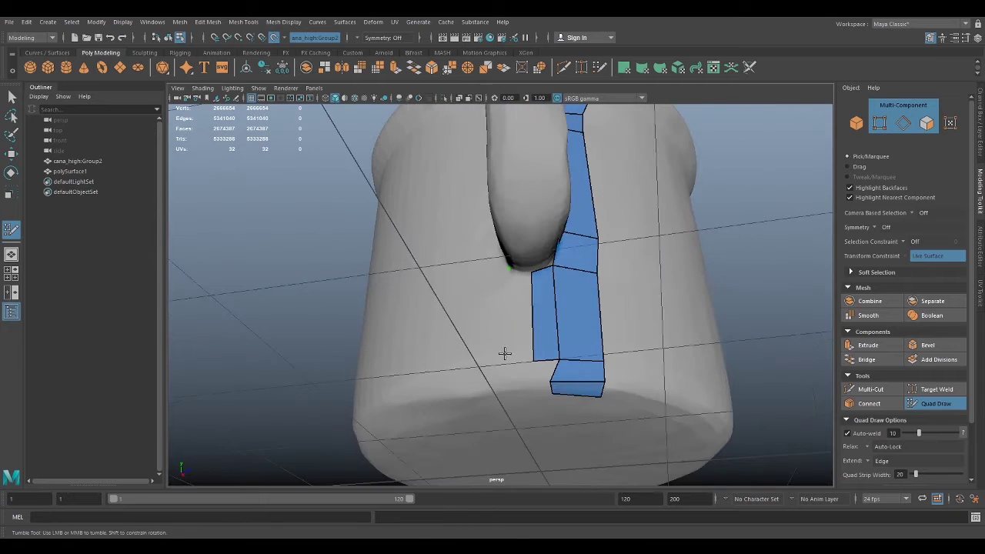
alt+drag(530, 397, 513, 388)
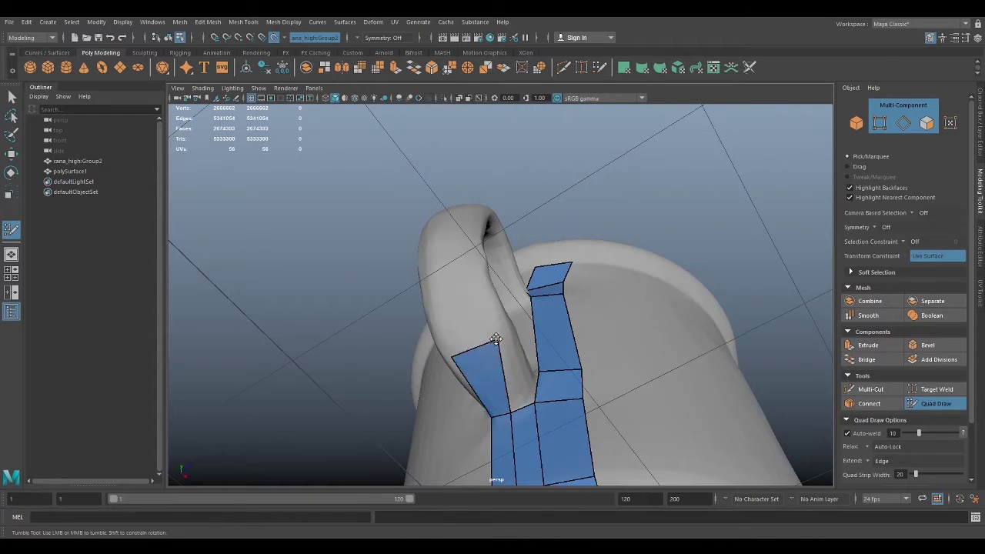
mouse_move(495, 340)
alt+mouse_down()
mouse_move(461, 431)
mouse_move(497, 358)
mouse_move(436, 468)
mouse_move(461, 413)
mouse_move(675, 280)
mouse_move(538, 331)
mouse_move(485, 312)
mouse_move(567, 341)
mouse_move(506, 351)
mouse_move(550, 322)
alt+mouse_up()
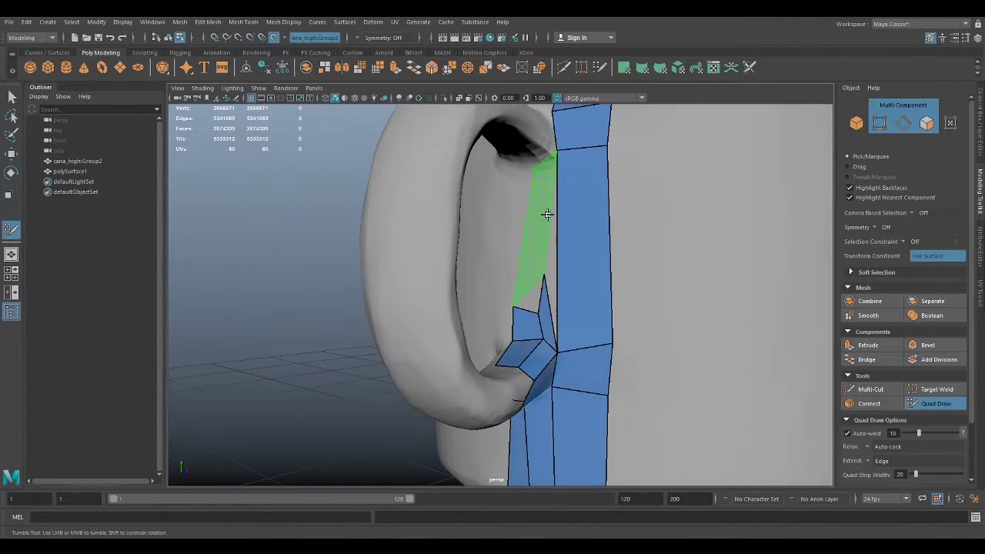
shift+click(547, 213)
mouse_move(546, 214)
alt+mouse_down()
mouse_move(549, 233)
mouse_move(754, 315)
mouse_move(528, 361)
mouse_move(529, 156)
mouse_move(482, 303)
alt+mouse_up()
mouse_move(490, 341)
alt+mouse_down()
mouse_move(469, 356)
mouse_move(556, 365)
alt+mouse_up()
shift+click(469, 356)
alt+right_drag(557, 365, 528, 375)
shift+click(527, 375)
mouse_move(527, 375)
alt+mouse_down()
mouse_move(528, 385)
mouse_move(411, 358)
mouse_move(546, 210)
mouse_move(603, 378)
mouse_move(425, 426)
alt+mouse_up()
shift+click(373, 399)
mouse_move(374, 400)
alt+mouse_down()
mouse_move(352, 407)
mouse_move(439, 323)
mouse_move(480, 220)
mouse_move(621, 282)
mouse_move(629, 375)
alt+mouse_up()
shift+click(621, 283)
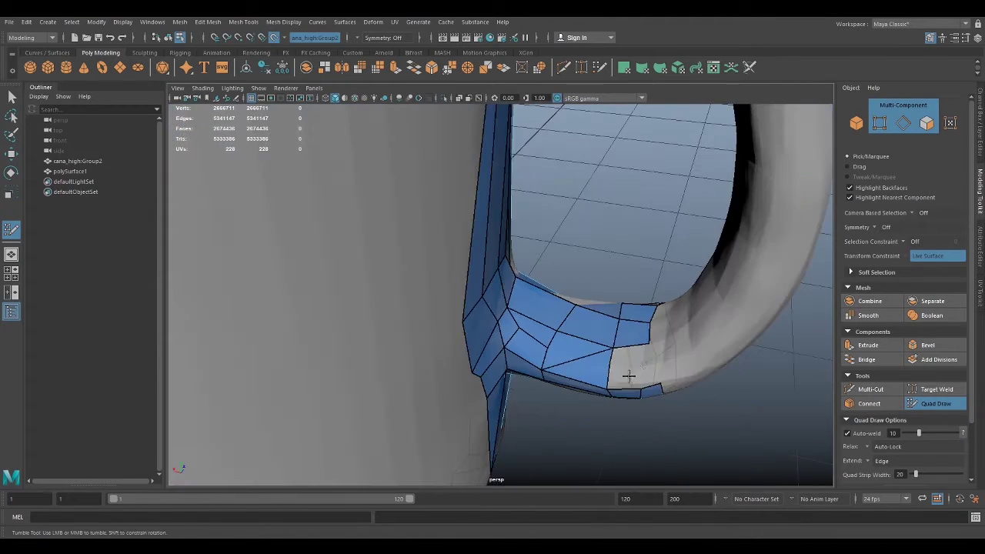
shift+click(666, 344)
alt+drag(666, 344, 546, 275)
Add and fill quads on the mug's side next to the handle.
scroll(566, 281, up, 5)
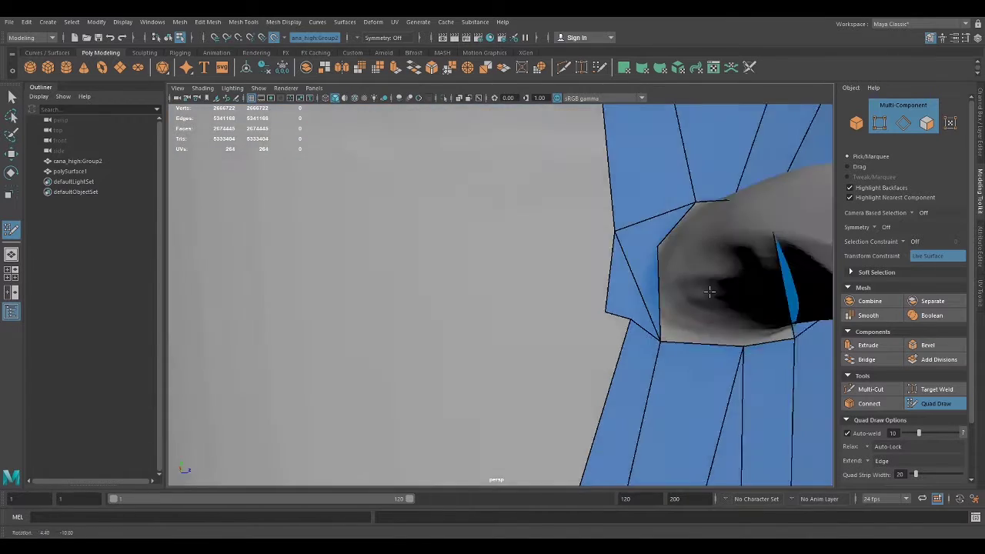
scroll(710, 288, down, 5)
mouse_move(584, 214)
alt+mouse_down()
mouse_move(582, 318)
mouse_move(534, 277)
mouse_move(531, 346)
alt+mouse_up()
shift+click(534, 277)
shift+click(565, 229)
mouse_move(565, 229)
alt+mouse_down()
mouse_move(559, 346)
mouse_move(495, 193)
mouse_move(520, 330)
mouse_move(549, 286)
mouse_move(550, 403)
alt+mouse_up()
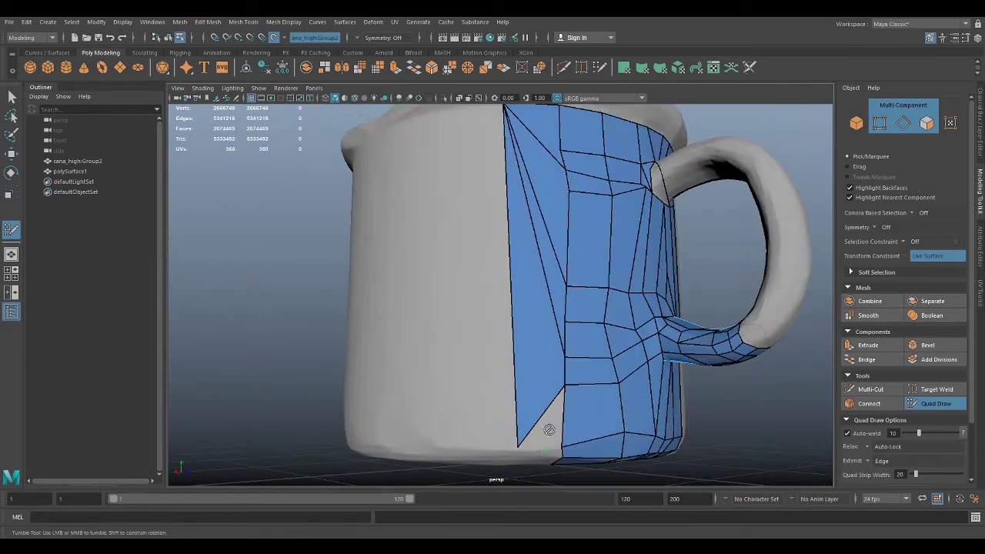
scroll(500, 347, up, 3)
mouse_move(500, 346)
alt+mouse_down()
mouse_move(455, 298)
mouse_move(466, 122)
alt+mouse_up()
scroll(454, 299, down, 3)
Extend the retopology with new quad strips and columns around the mug's side.
shift+click(466, 121)
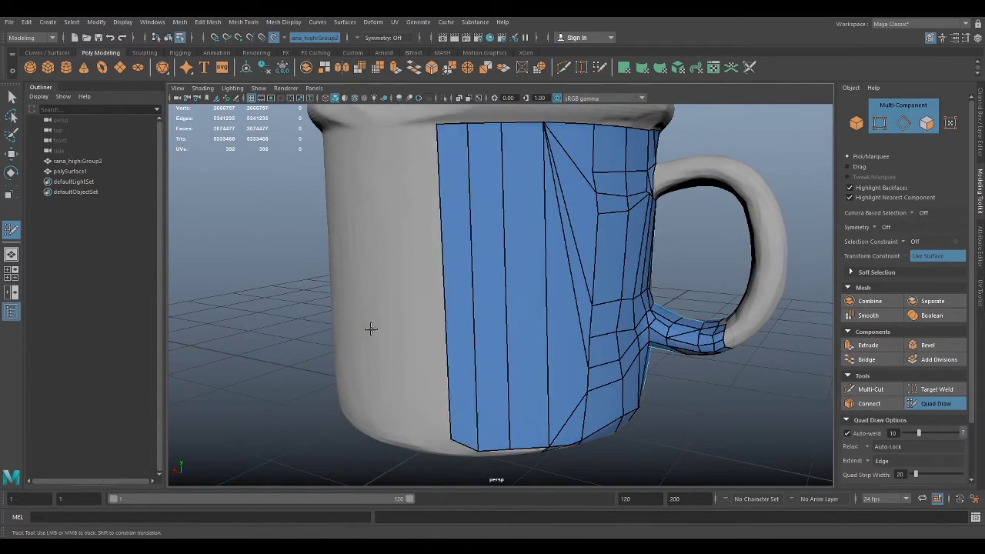
mouse_move(370, 329)
alt+mouse_down()
mouse_move(400, 207)
mouse_move(475, 125)
alt+mouse_up()
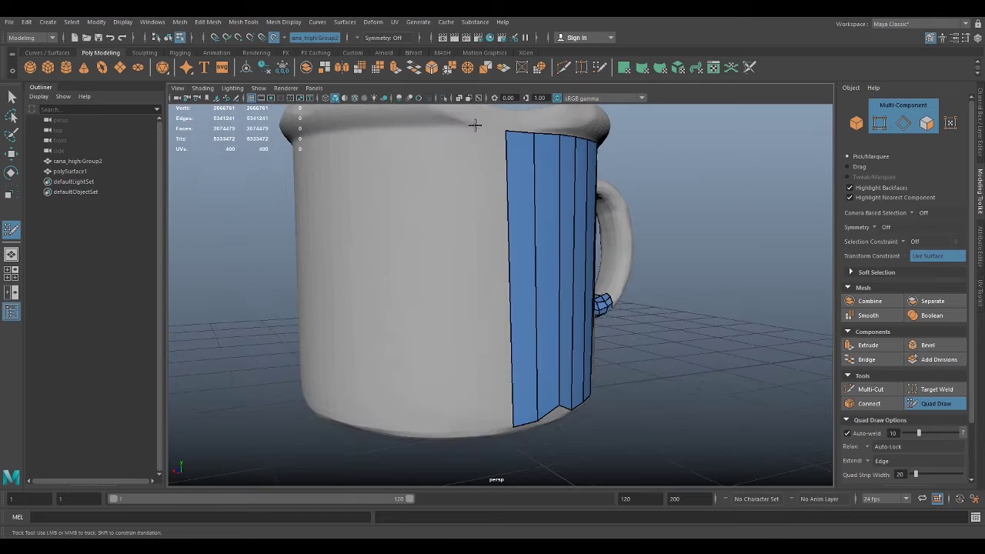
shift+click(365, 137)
alt+drag(366, 137, 390, 430)
shift+click(331, 121)
alt+drag(331, 121, 382, 135)
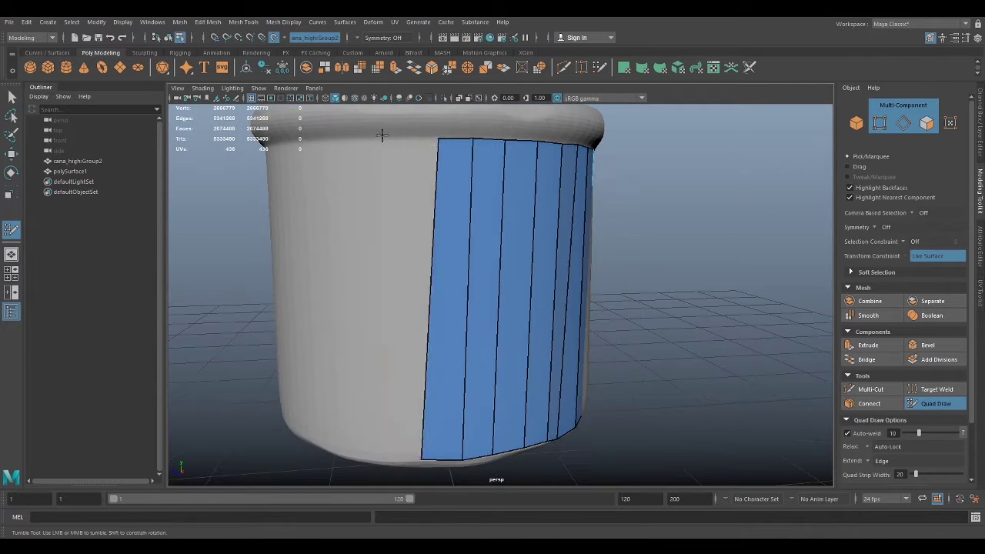
shift+click(331, 233)
mouse_move(331, 233)
alt+mouse_down()
mouse_move(424, 464)
mouse_move(414, 129)
alt+mouse_up()
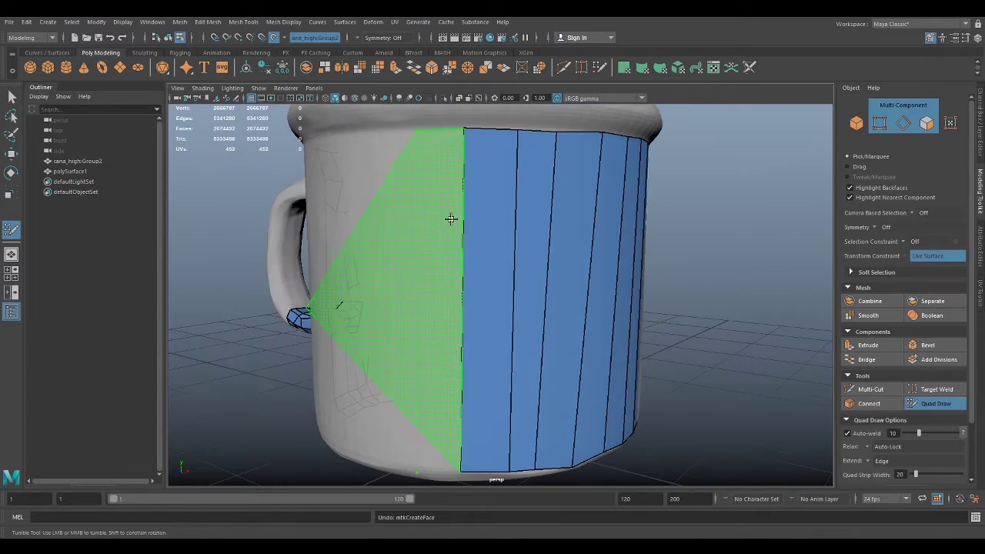
Delete the stray large triangle faces on the mug's handle side.
alt+drag(420, 485, 474, 374)
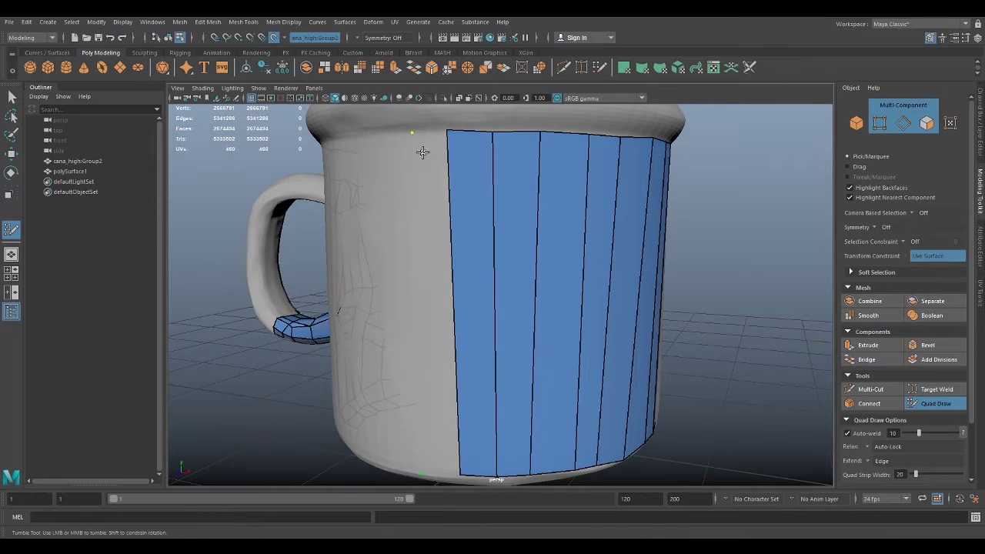
alt+drag(423, 152, 492, 292)
alt+middle_drag(492, 292, 531, 372)
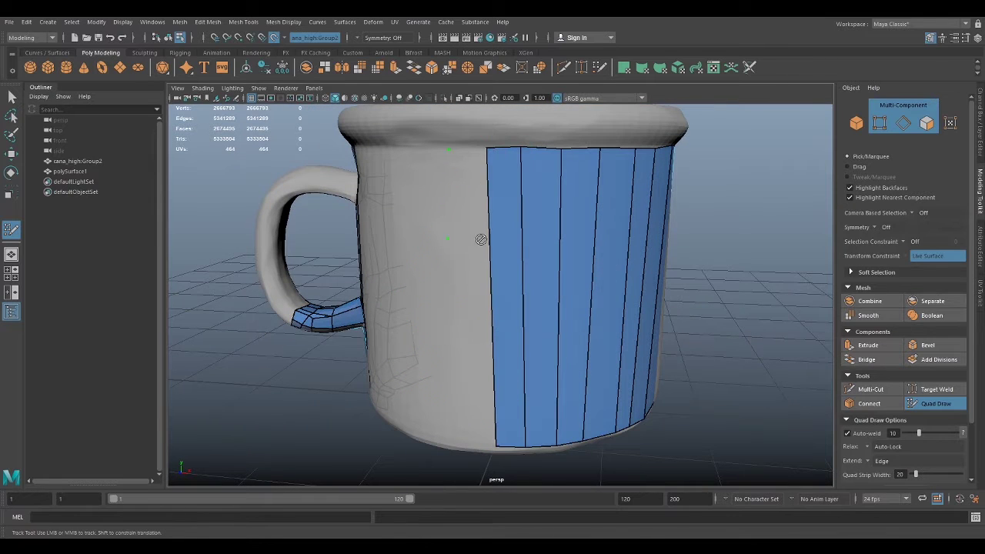
alt+drag(481, 240, 558, 446)
alt+drag(555, 207, 557, 145)
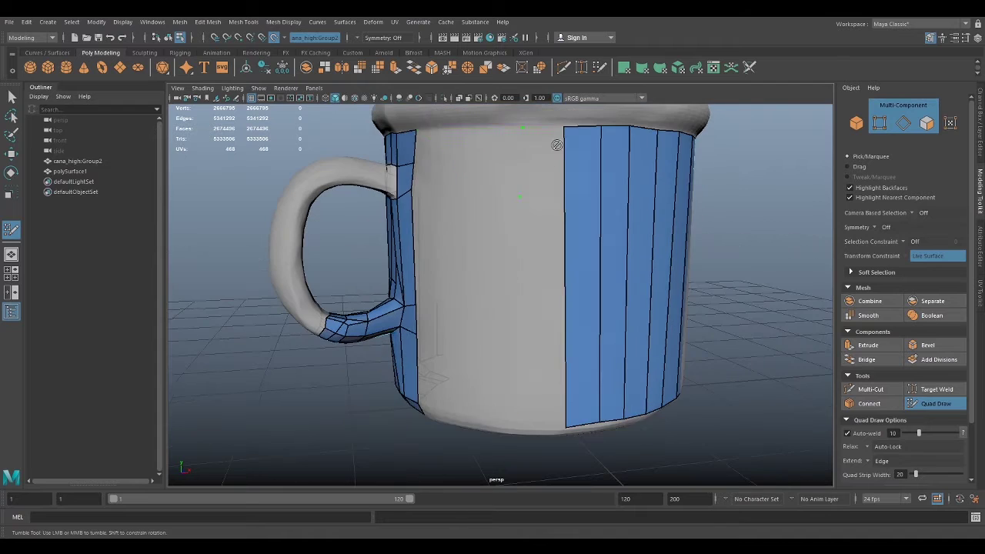
mouse_move(545, 258)
alt+mouse_down()
mouse_move(482, 374)
mouse_move(498, 223)
alt+mouse_up()
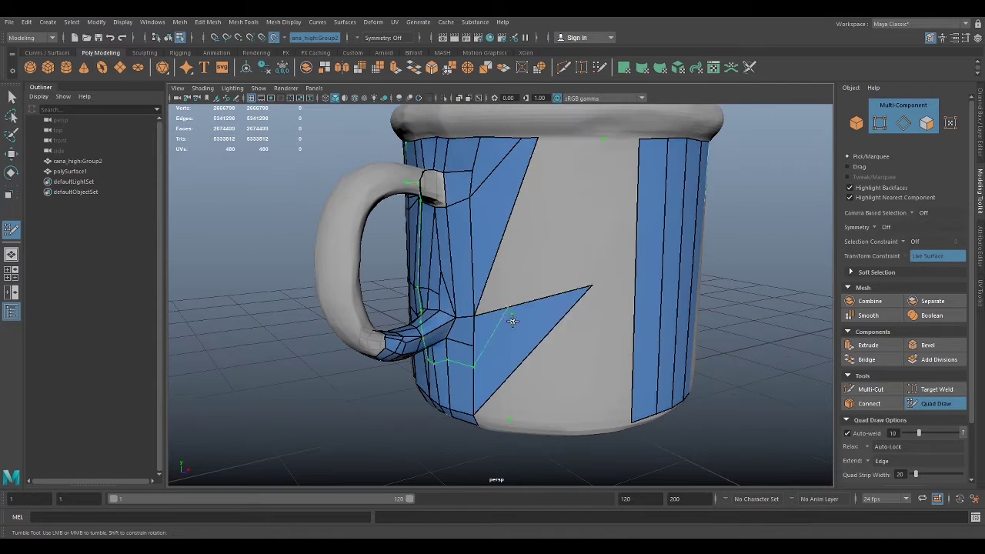
alt+drag(512, 320, 524, 384)
ctrl+shift+click(523, 385)
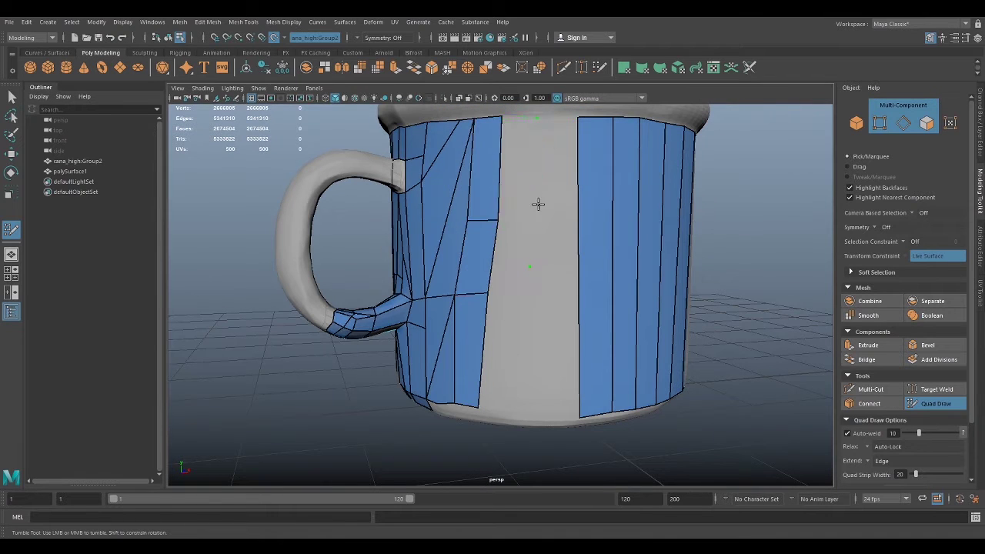
alt+drag(508, 332, 485, 308)
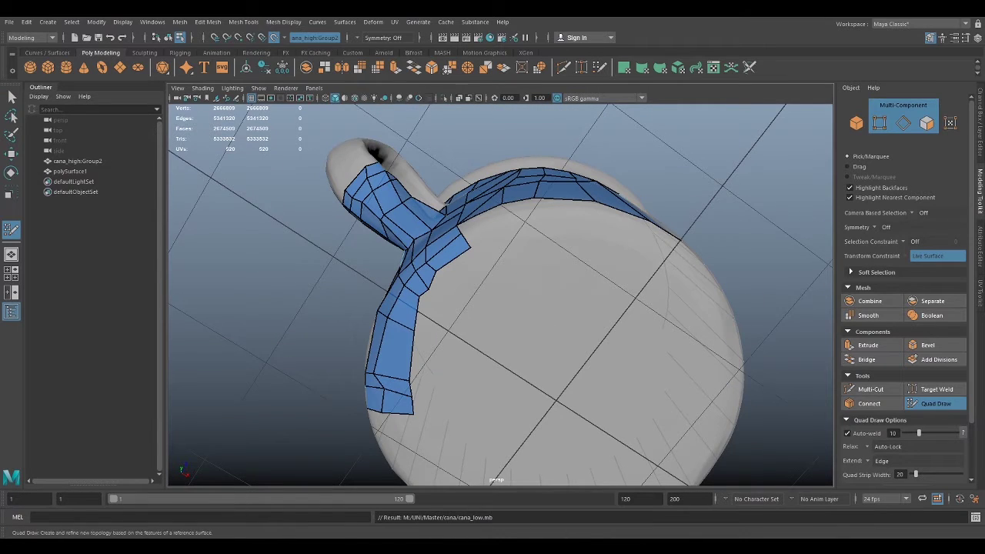
Fill the mug's underside with quads.
alt+drag(485, 308, 478, 329)
mouse_move(757, 365)
alt+mouse_down()
mouse_move(506, 249)
mouse_move(464, 185)
mouse_move(553, 190)
mouse_move(318, 149)
mouse_move(479, 161)
mouse_move(511, 321)
mouse_move(358, 182)
alt+mouse_up()
shift+click(505, 249)
scroll(251, 388, down, 3)
alt+middle_drag(251, 389, 431, 406)
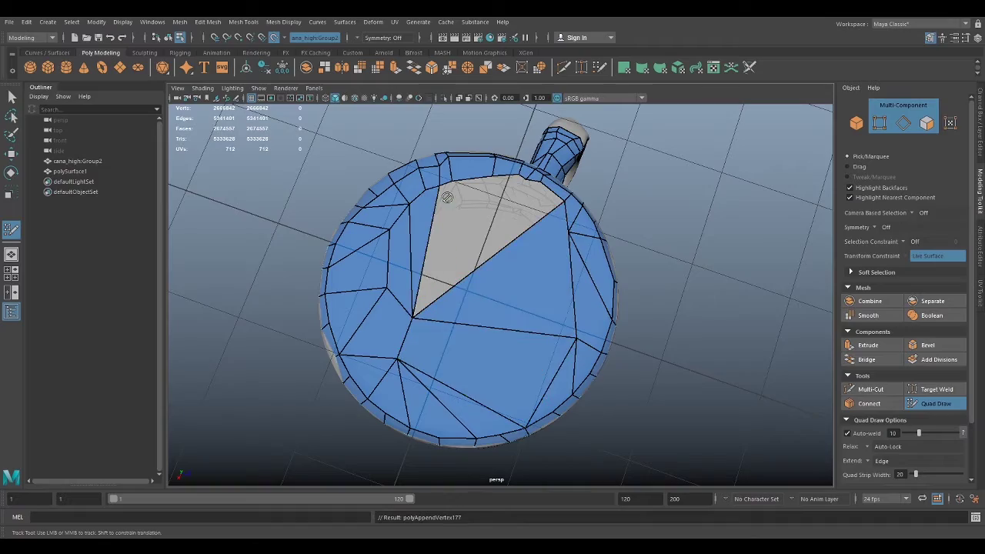
Add quads beneath the handle where its lower curve meets the body.
mouse_move(447, 197)
alt+mouse_down()
mouse_move(462, 285)
mouse_move(572, 408)
alt+mouse_up()
scroll(533, 254, up, 5)
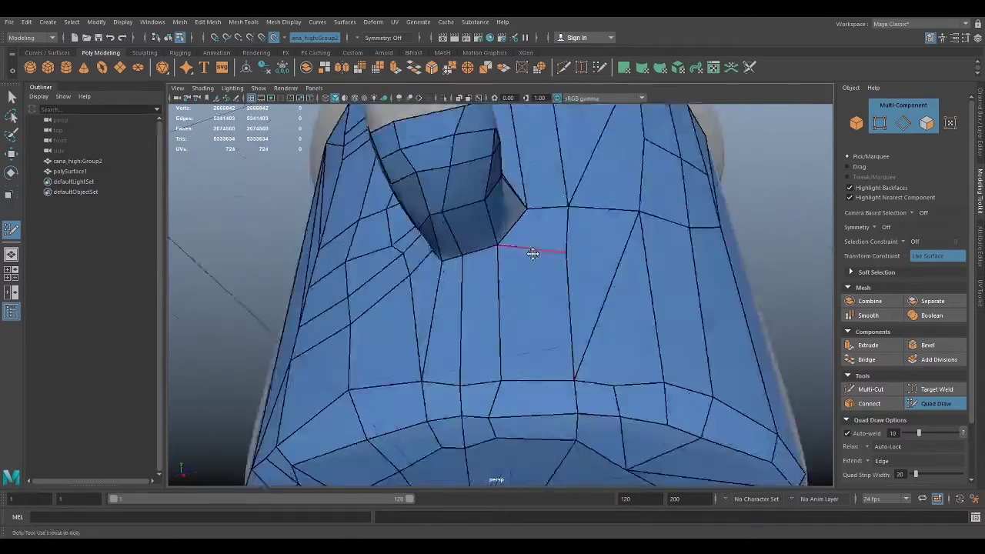
mouse_move(533, 254)
alt+mouse_down()
mouse_move(684, 274)
mouse_move(609, 345)
mouse_move(649, 342)
mouse_move(554, 362)
mouse_move(461, 350)
alt+mouse_up()
alt+middle_drag(462, 351, 439, 348)
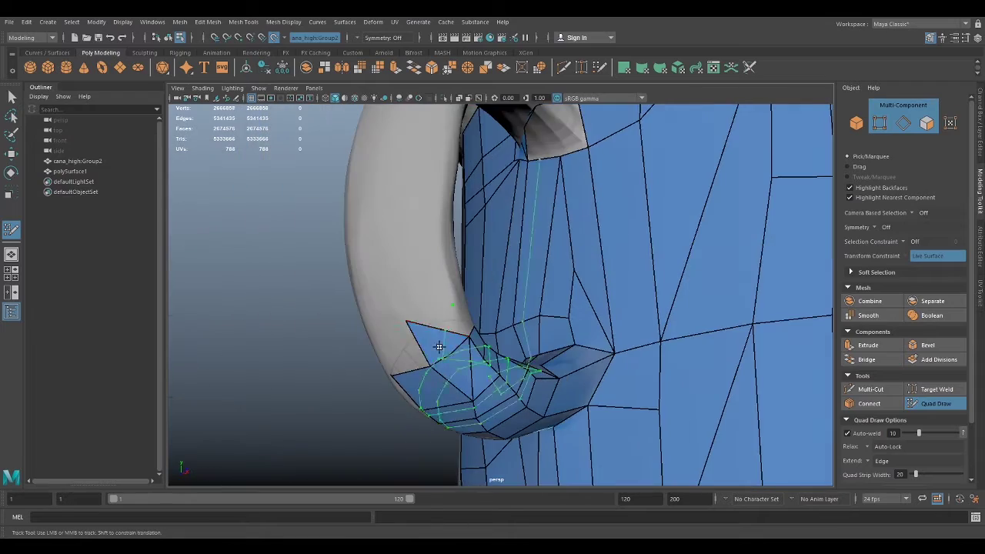
alt+drag(450, 322, 451, 276)
mouse_move(612, 220)
alt+mouse_down()
mouse_move(442, 264)
mouse_move(416, 346)
mouse_move(408, 269)
mouse_move(433, 367)
mouse_move(642, 324)
alt+mouse_up()
shift+click(415, 346)
scroll(642, 324, down, 5)
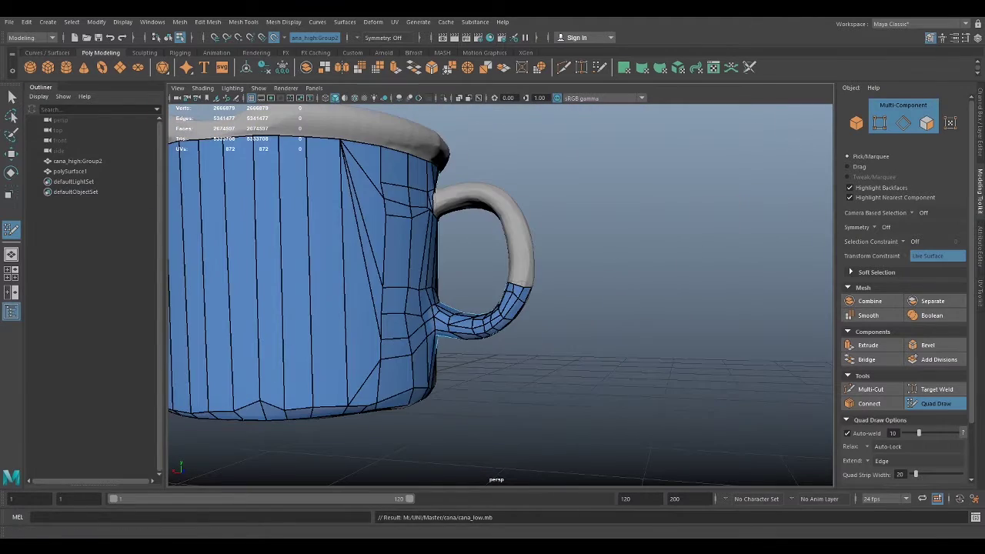
Add quads at the top of the handle strip and extend a row up the handle.
scroll(446, 222, up, 5)
alt+drag(446, 222, 719, 203)
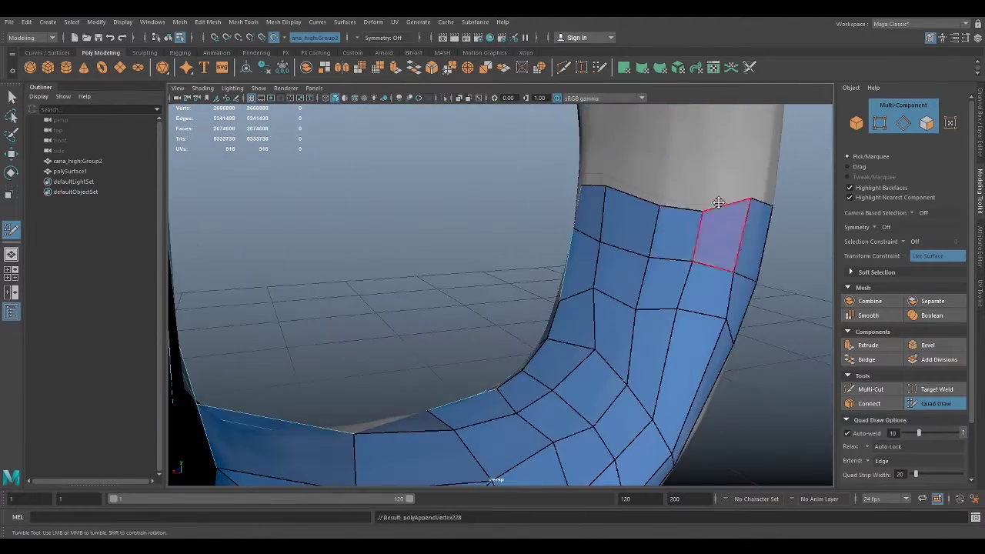
shift+click(719, 202)
alt+middle_drag(719, 203, 622, 255)
shift+click(534, 259)
mouse_move(511, 297)
alt+mouse_down()
mouse_move(422, 277)
mouse_move(477, 308)
alt+mouse_up()
alt+middle_drag(477, 308, 522, 324)
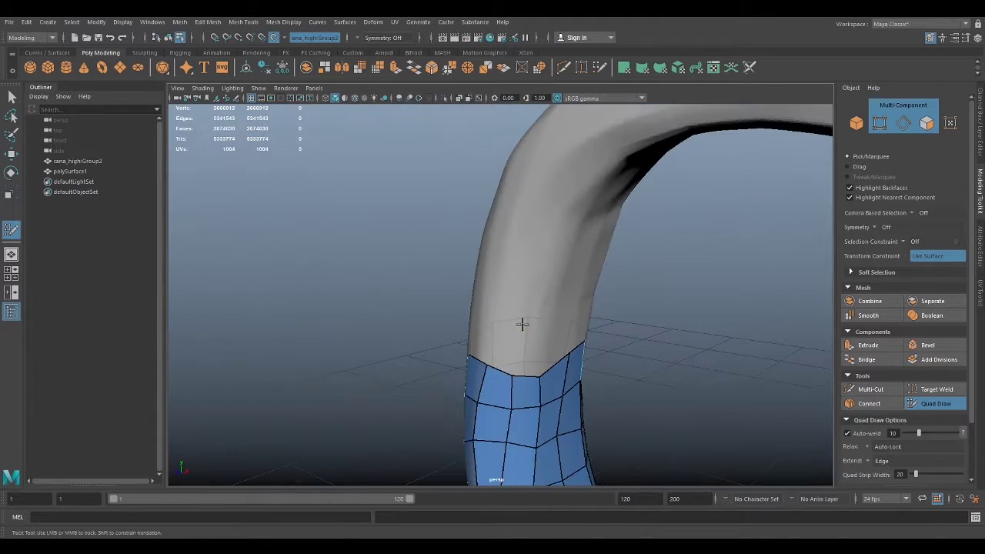
mouse_move(551, 295)
alt+mouse_down()
mouse_move(598, 310)
mouse_move(434, 378)
mouse_move(498, 338)
mouse_move(532, 288)
mouse_move(480, 257)
mouse_move(503, 275)
mouse_move(484, 248)
mouse_move(538, 275)
mouse_move(561, 264)
mouse_move(576, 290)
mouse_move(569, 259)
mouse_move(550, 213)
mouse_move(513, 216)
mouse_move(415, 282)
mouse_move(380, 244)
mouse_move(473, 200)
mouse_move(475, 328)
mouse_move(440, 374)
mouse_move(422, 344)
mouse_move(595, 323)
mouse_move(646, 359)
mouse_move(614, 281)
mouse_move(632, 330)
mouse_move(605, 341)
mouse_move(765, 303)
mouse_move(364, 268)
mouse_move(264, 293)
mouse_move(374, 363)
mouse_move(329, 358)
mouse_move(736, 395)
mouse_move(638, 281)
mouse_move(780, 377)
mouse_move(311, 240)
mouse_move(271, 279)
mouse_move(688, 222)
mouse_move(754, 282)
mouse_move(710, 160)
mouse_move(382, 266)
mouse_move(398, 334)
mouse_move(651, 326)
mouse_move(684, 380)
mouse_move(560, 310)
mouse_move(493, 300)
mouse_move(424, 307)
mouse_move(560, 193)
alt+mouse_up()
shift+click(532, 288)
shift+click(497, 314)
shift+click(538, 274)
Fill the remaining previewed quads so the strip encircles the whole handle loop.
shift+click(513, 215)
shift+click(439, 374)
shift+click(613, 282)
shift+click(605, 341)
shift+click(374, 363)
shift+click(736, 396)
shift+click(780, 377)
shift+click(310, 239)
shift+click(710, 160)
shift+click(381, 287)
Commit the first new quads along the mug's rim.
alt+right_drag(560, 193, 553, 355)
mouse_move(552, 356)
alt+mouse_down()
mouse_move(555, 411)
mouse_move(554, 221)
mouse_move(528, 366)
mouse_move(391, 378)
mouse_move(455, 292)
mouse_move(607, 308)
mouse_move(471, 342)
mouse_move(370, 315)
mouse_move(538, 363)
alt+mouse_up()
shift+click(472, 342)
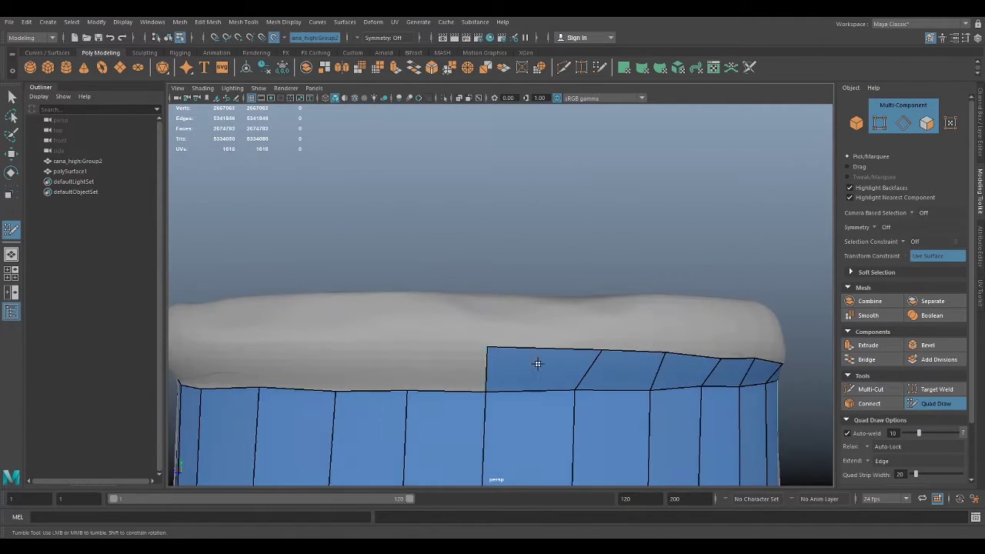
Place the first quads over the thick rim lip.
alt+drag(277, 341, 336, 354)
alt+right_drag(336, 354, 362, 372)
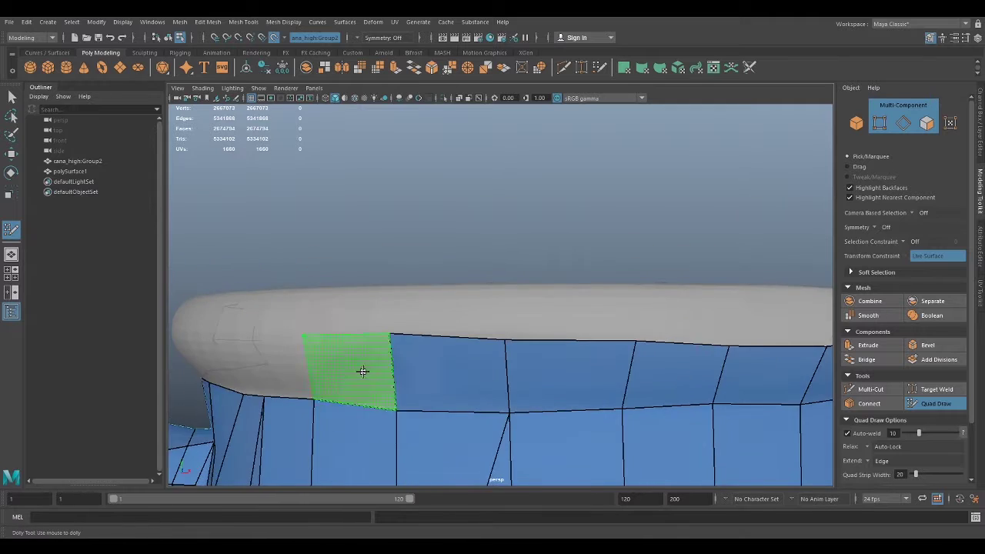
shift+click(402, 360)
alt+drag(402, 360, 437, 377)
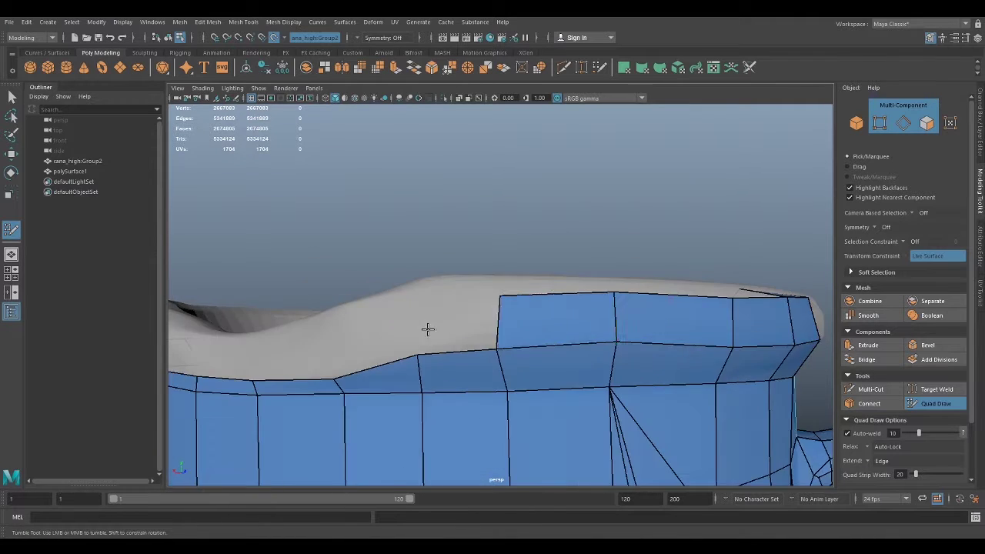
alt+drag(554, 315, 435, 341)
shift+click(436, 341)
alt+middle_drag(436, 341, 378, 330)
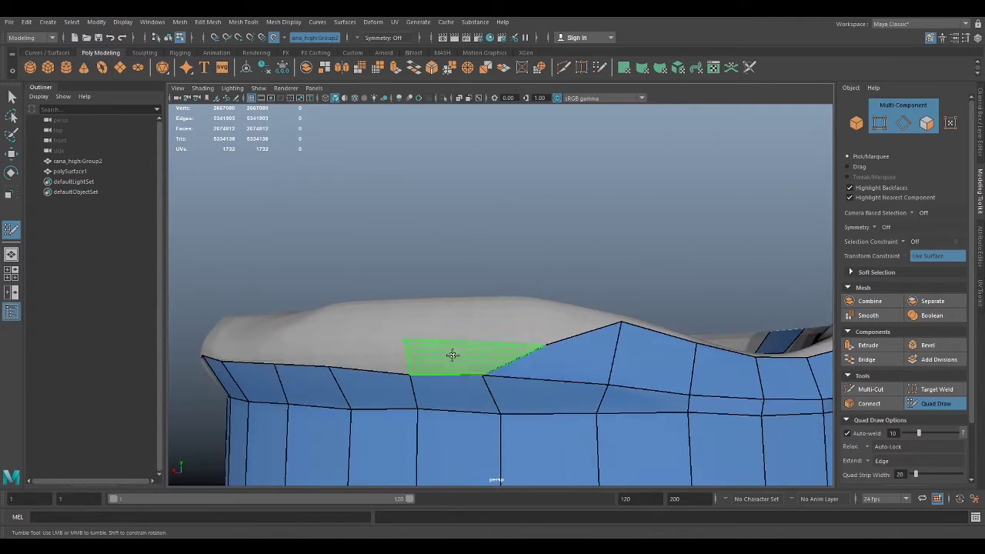
shift+click(408, 335)
Continue the quad band around the rim lip and fill its remaining gap.
alt+drag(407, 335, 363, 356)
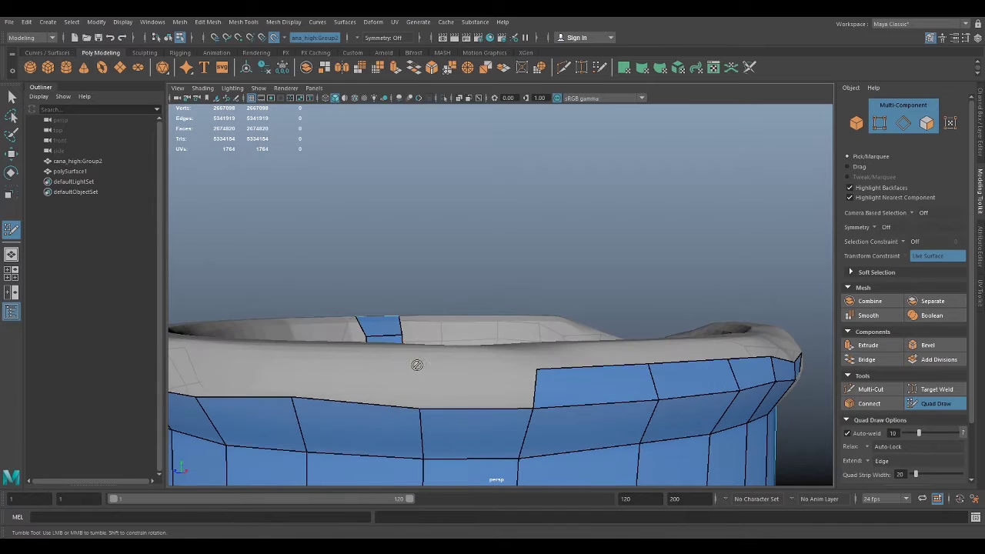
shift+click(334, 412)
alt+right_drag(335, 411, 294, 396)
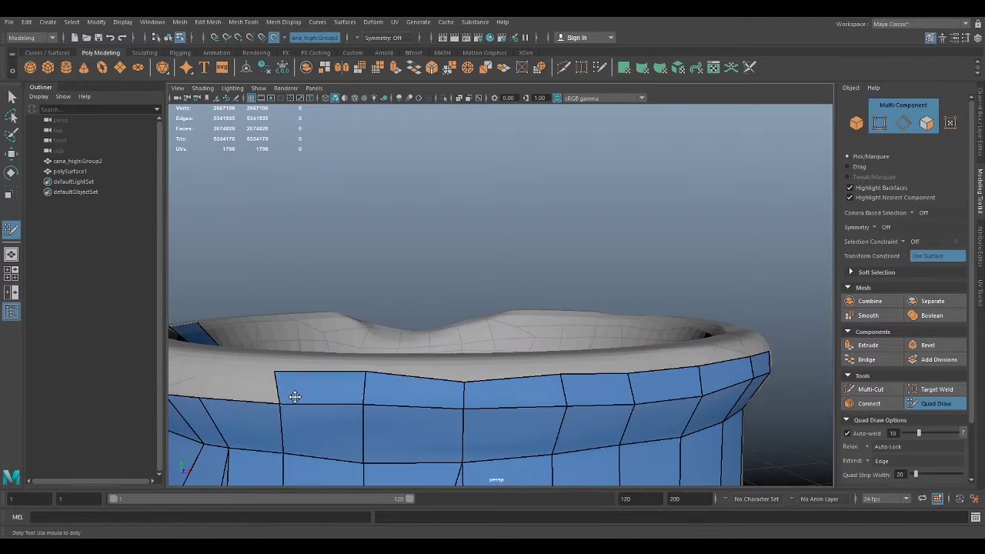
shift+click(321, 394)
mouse_move(321, 395)
alt+mouse_down()
mouse_move(556, 352)
mouse_move(552, 290)
mouse_move(422, 307)
mouse_move(352, 288)
mouse_move(411, 367)
mouse_move(511, 205)
alt+mouse_up()
mouse_move(510, 204)
alt+right_down()
mouse_move(385, 288)
mouse_move(545, 299)
mouse_move(554, 251)
alt+right_up()
shift+click(385, 288)
mouse_move(554, 251)
alt+mouse_down()
mouse_move(593, 334)
mouse_move(716, 395)
alt+mouse_up()
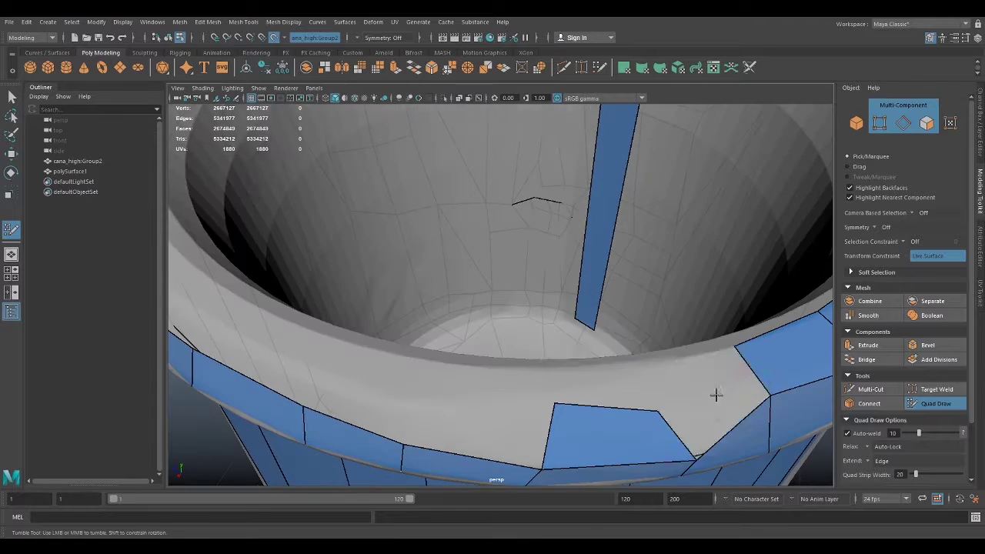
Fill the remaining gaps in the rim's quad band, including a face at the top.
shift+click(605, 389)
alt+drag(605, 389, 427, 375)
mouse_move(293, 353)
alt+mouse_down()
mouse_move(385, 315)
mouse_move(416, 362)
alt+mouse_up()
mouse_move(378, 290)
alt+mouse_down()
mouse_move(346, 341)
mouse_move(503, 288)
mouse_move(611, 378)
mouse_move(404, 397)
mouse_move(493, 383)
mouse_move(466, 403)
mouse_move(413, 404)
mouse_move(324, 354)
mouse_move(468, 396)
mouse_move(518, 388)
alt+mouse_up()
shift+click(611, 378)
shift+click(413, 405)
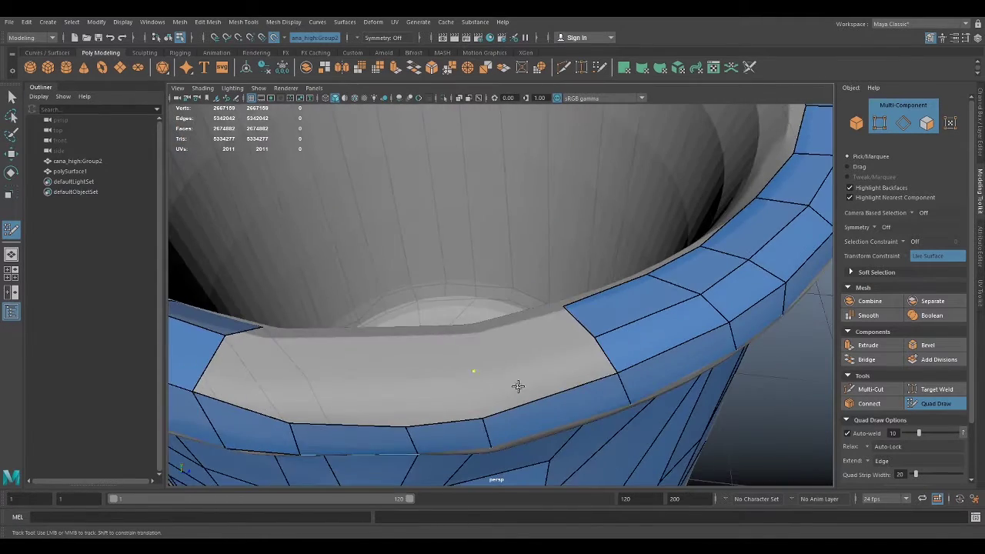
shift+click(348, 394)
mouse_move(348, 394)
alt+mouse_down()
mouse_move(351, 372)
mouse_move(615, 184)
mouse_move(589, 374)
mouse_move(567, 150)
mouse_move(479, 392)
mouse_move(468, 200)
mouse_move(434, 134)
mouse_move(384, 138)
alt+mouse_up()
shift+click(567, 150)
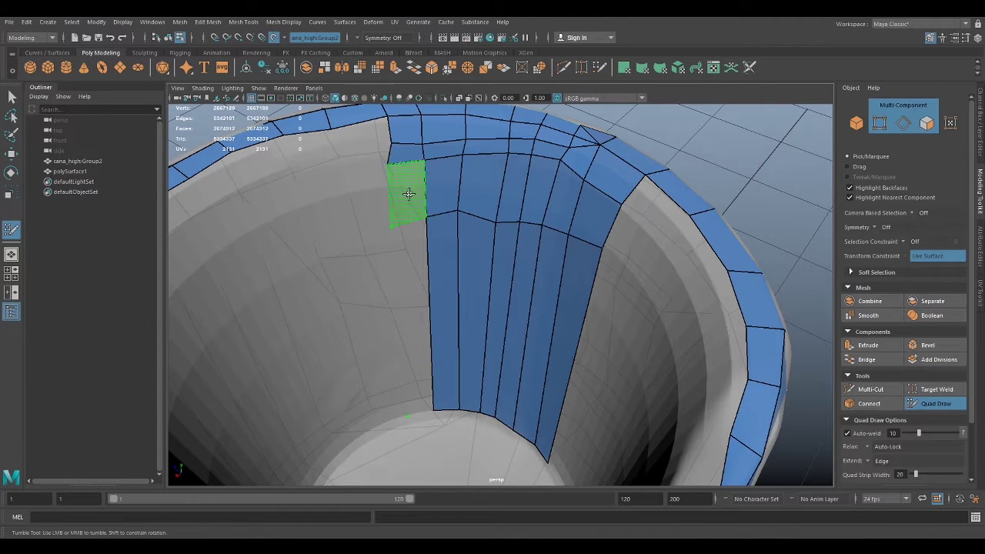
Drag quad columns down the inner wall from rim to bottom.
mouse_move(409, 194)
mouse_down()
mouse_move(367, 154)
mouse_move(303, 172)
mouse_move(381, 433)
mouse_up()
alt+middle_drag(380, 433, 521, 174)
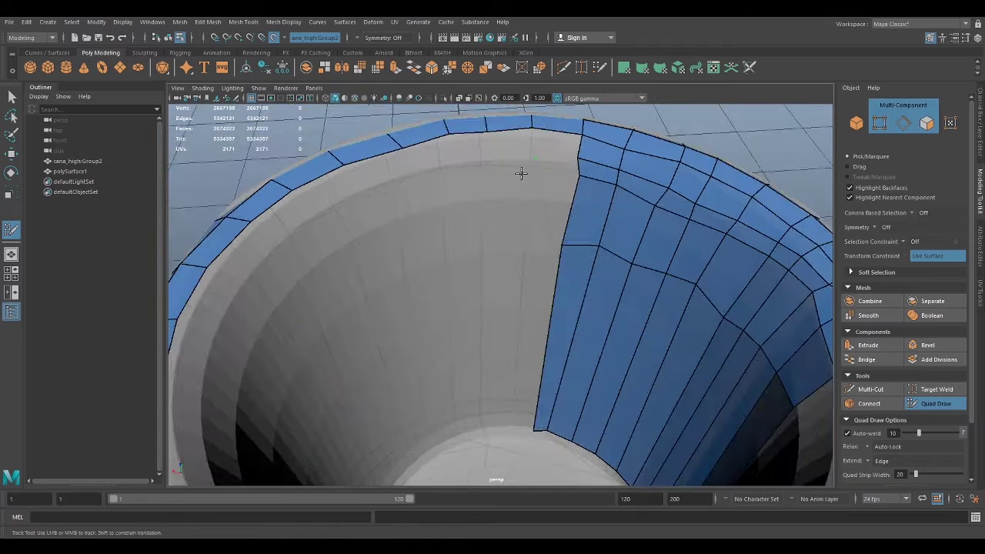
drag(521, 174, 508, 424)
shift+drag(515, 141, 484, 423)
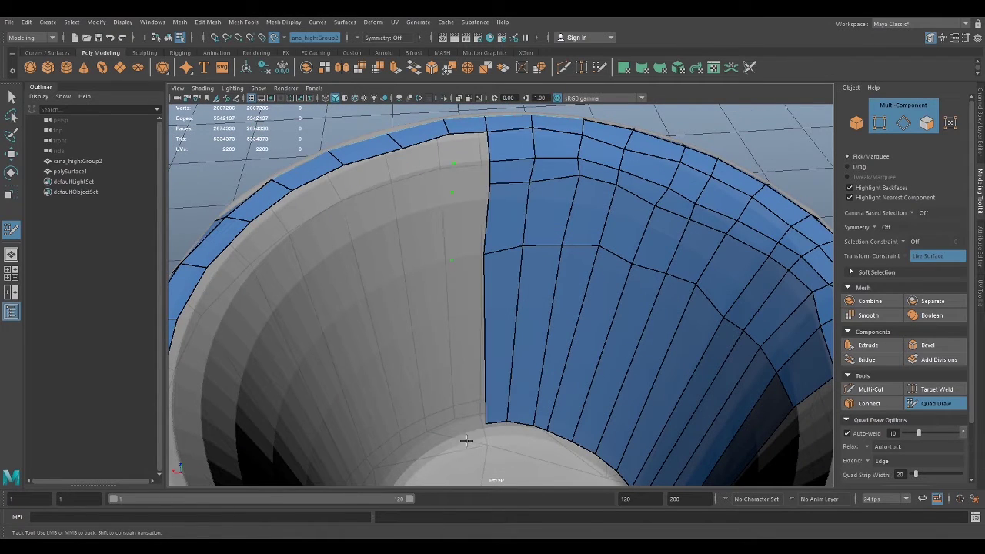
shift+drag(469, 142, 466, 431)
mouse_move(371, 167)
alt+mouse_down()
mouse_move(418, 203)
mouse_move(436, 371)
mouse_move(407, 385)
alt+mouse_up()
shift+drag(314, 200, 387, 381)
alt+drag(314, 331, 462, 139)
shift+drag(469, 135, 474, 243)
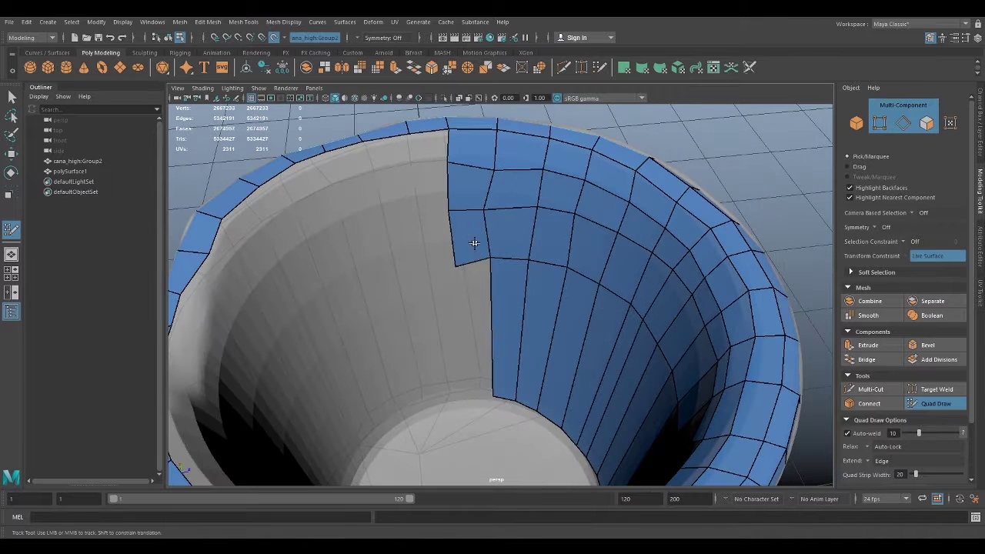
shift+drag(424, 146, 458, 385)
shift+click(382, 167)
mouse_move(332, 189)
shift+mouse_down()
mouse_move(391, 319)
mouse_move(388, 406)
shift+mouse_up()
Fill the remaining bare inner wall with full-height quad columns.
alt+drag(277, 194, 414, 161)
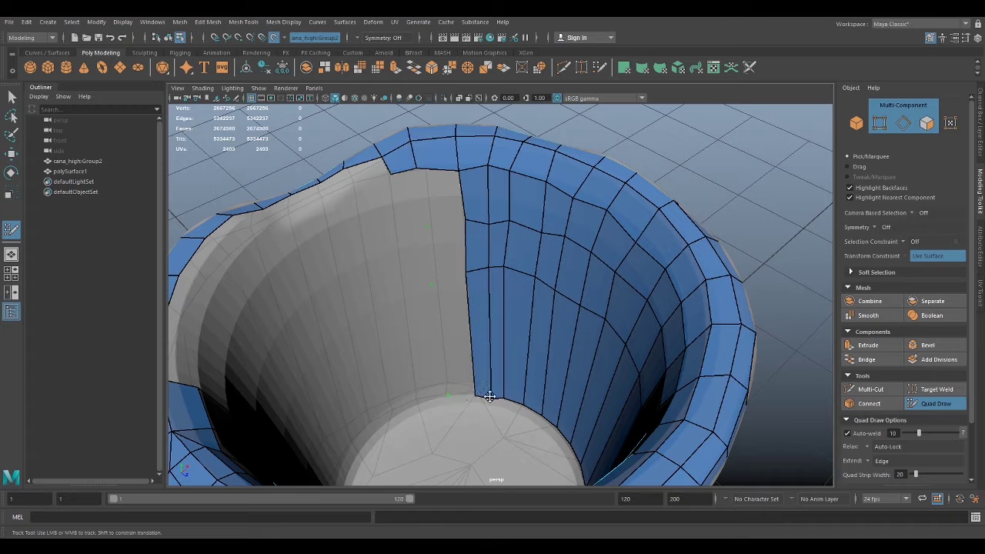
shift+drag(490, 396, 420, 309)
shift+drag(388, 270, 392, 385)
alt+drag(393, 385, 468, 158)
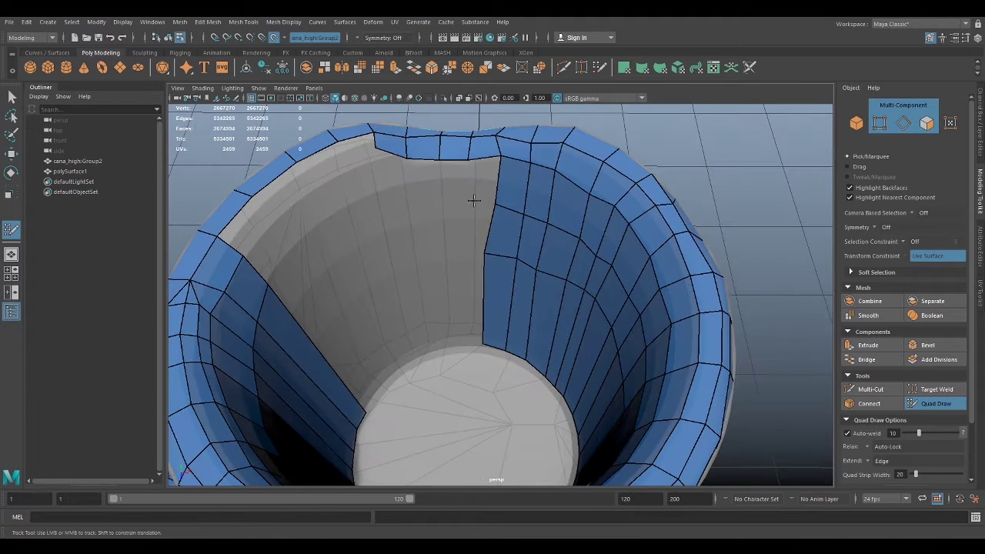
shift+drag(474, 200, 445, 213)
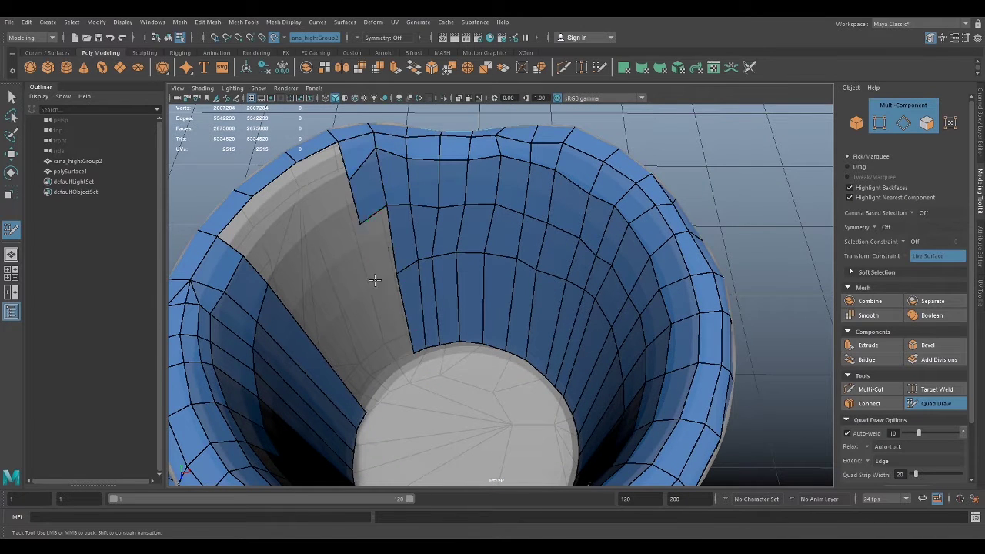
shift+drag(302, 228, 362, 300)
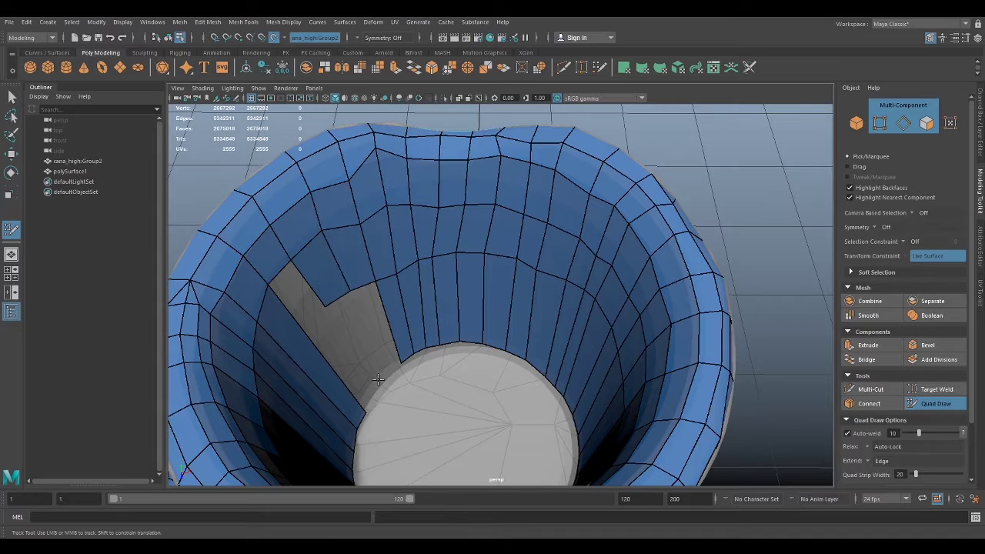
mouse_move(359, 378)
alt+mouse_down()
mouse_move(504, 309)
mouse_move(466, 285)
mouse_move(466, 297)
alt+mouse_up()
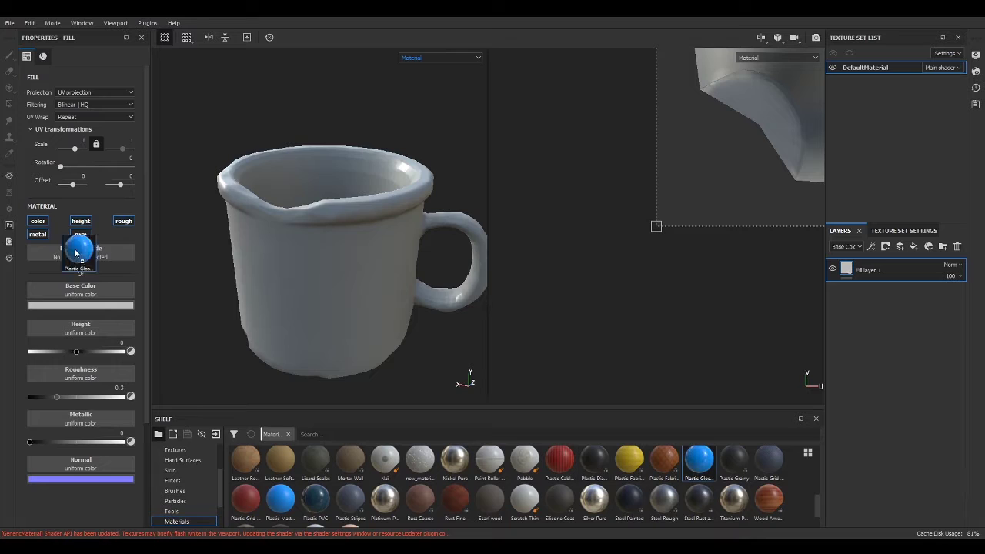
Apply Plastic Glossy to Fill layer 1 with Metallic about 0.25 and Roughness about 0.29.
drag(75, 252, 77, 254)
alt+right_drag(308, 270, 447, 259)
alt+drag(446, 260, 339, 292)
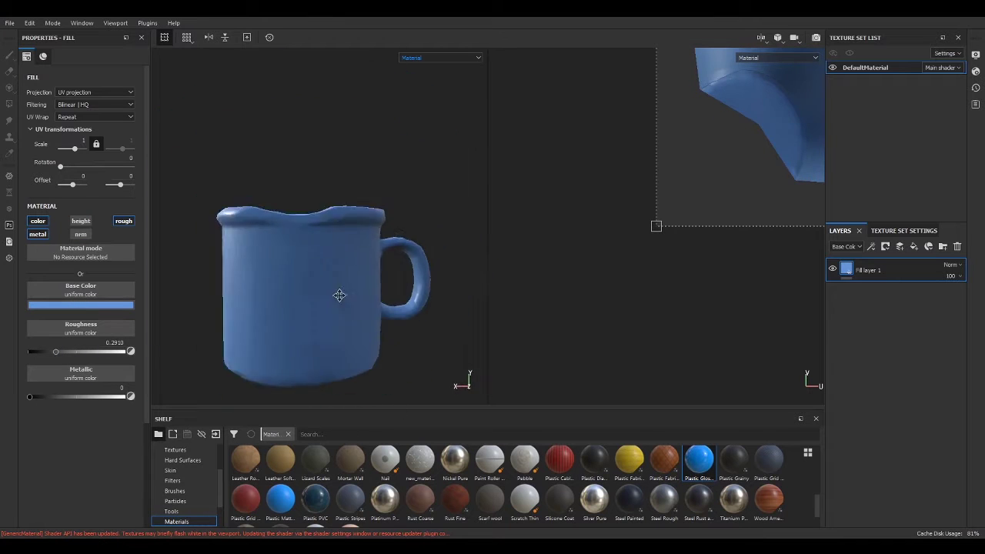
drag(30, 396, 59, 395)
alt+drag(338, 292, 296, 299)
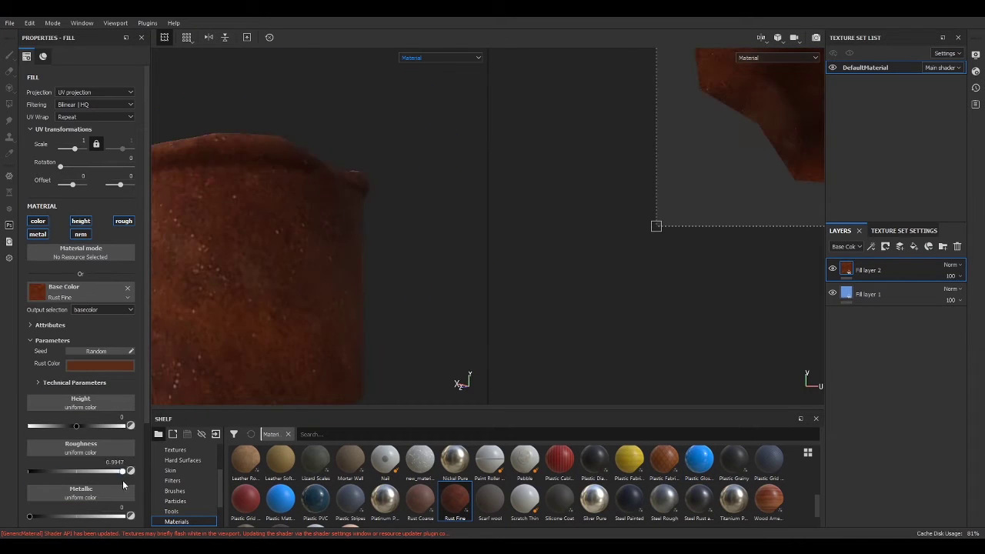
Set the Rust Fine UV scale to 0.04, tune the dirt mask, and select the blue fill.
drag(75, 149, 73, 150)
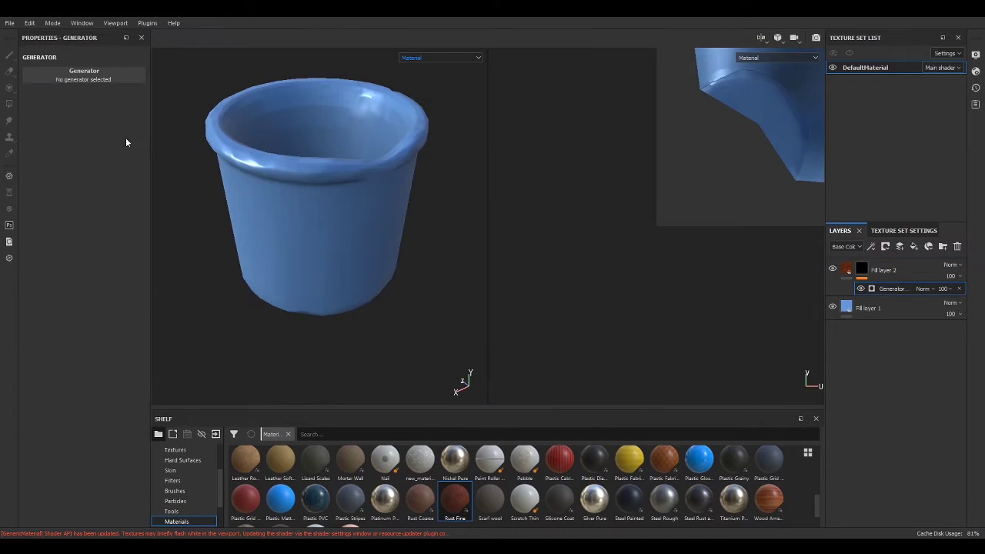
drag(110, 151, 97, 151)
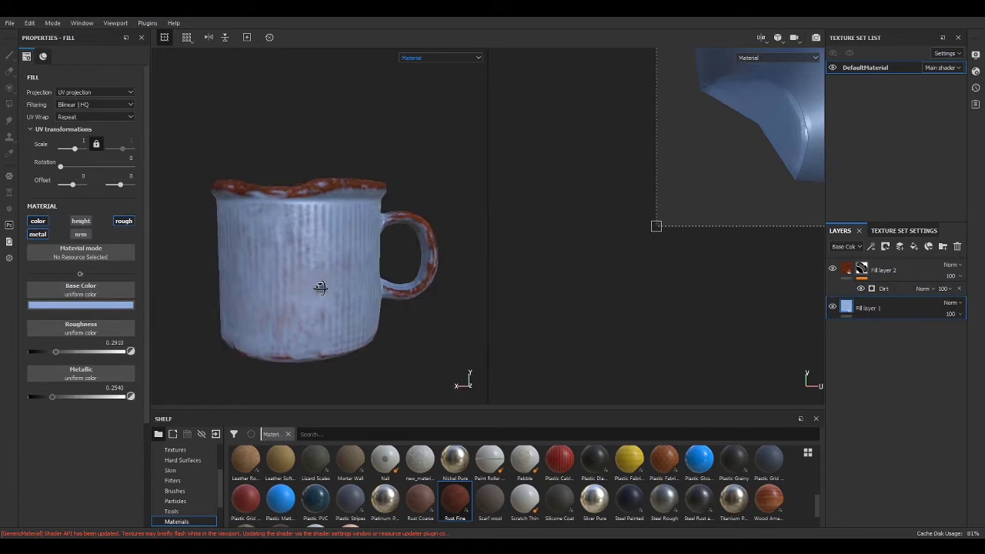
alt+drag(325, 285, 258, 284)
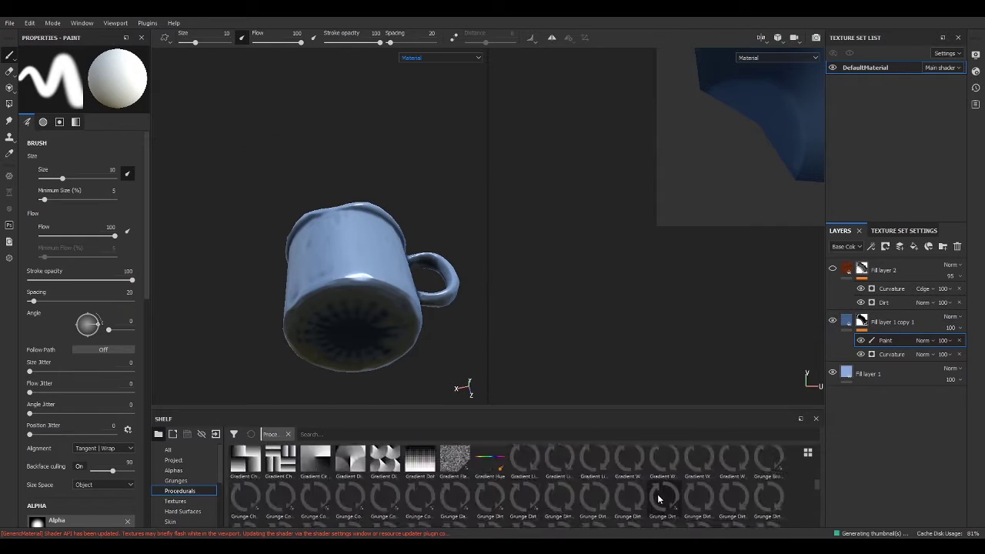
Load Grunge Map 013 as the brush stencil and adjust its balance and contrast.
drag(733, 493, 129, 171)
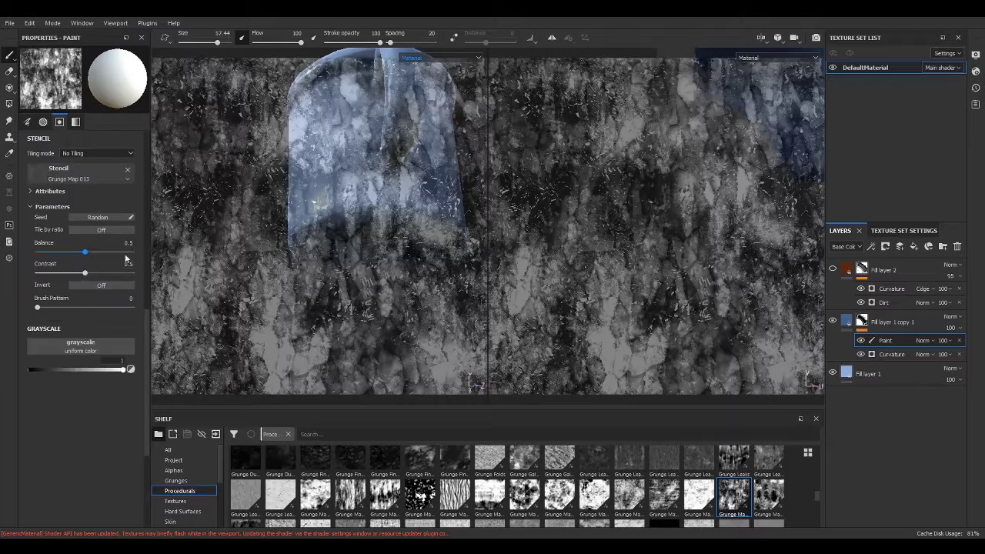
mouse_move(85, 251)
mouse_down()
mouse_move(66, 251)
mouse_move(73, 273)
mouse_move(79, 251)
mouse_up()
drag(74, 273, 95, 273)
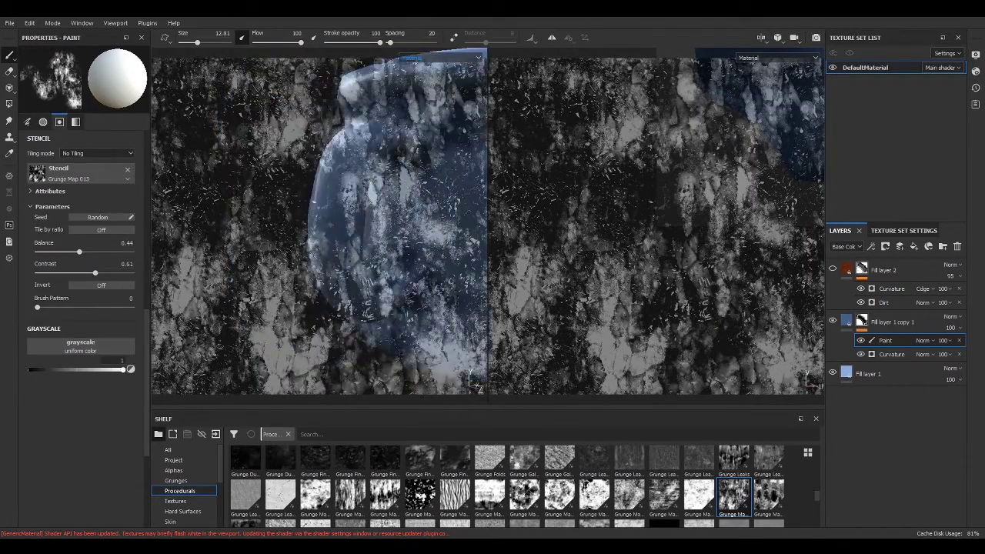
alt+drag(393, 180, 370, 45)
alt+drag(296, 214, 284, 143)
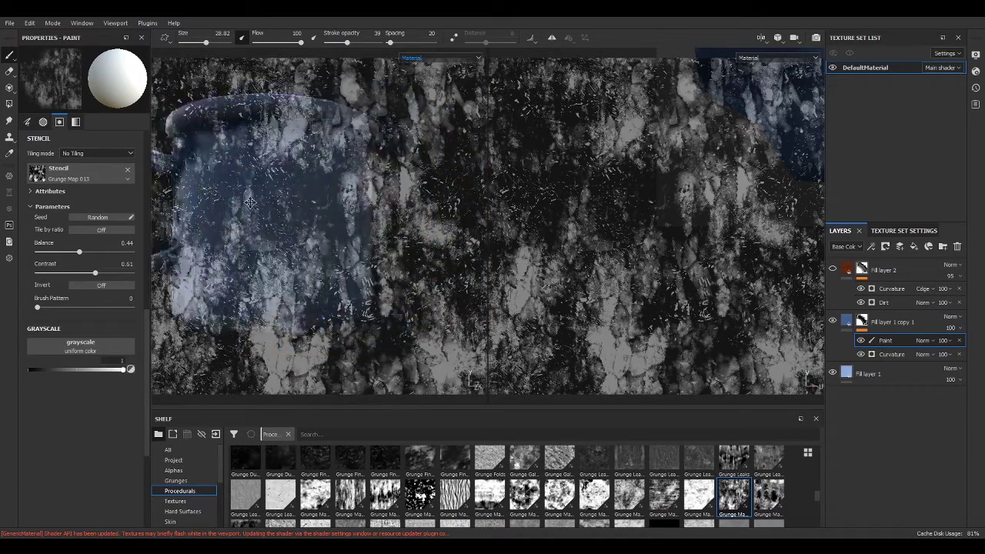
Reapply the Grunge Map 013 stencil and paint worn patches on the blue copy layer.
click(127, 168)
mouse_move(734, 493)
mouse_down()
mouse_move(114, 259)
mouse_move(80, 171)
mouse_up()
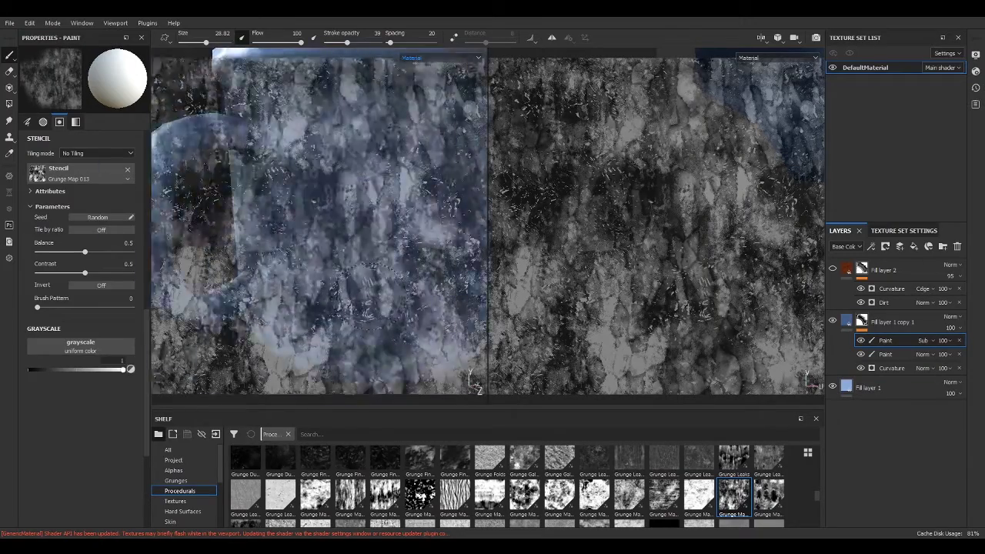
key(f)
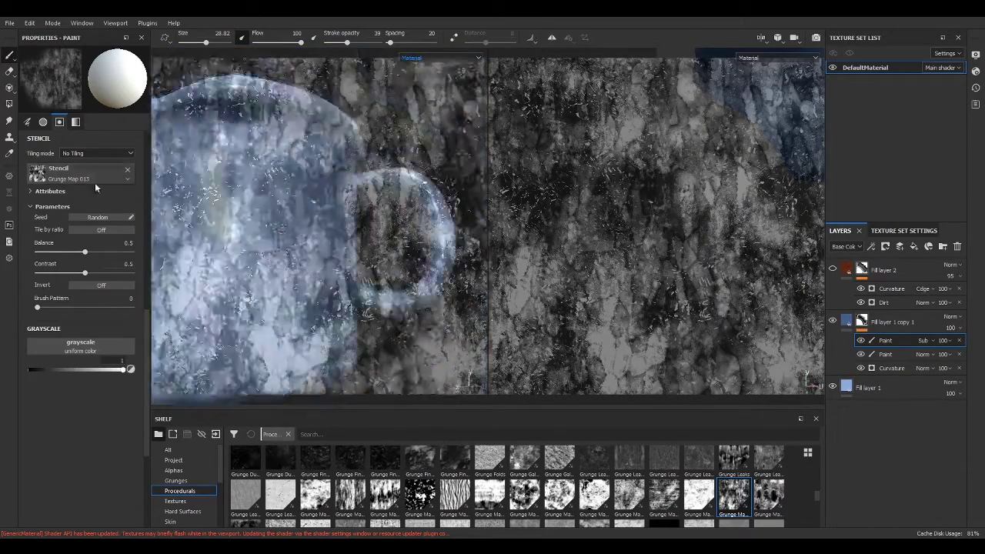
click(127, 169)
alt+drag(695, 311, 348, 114)
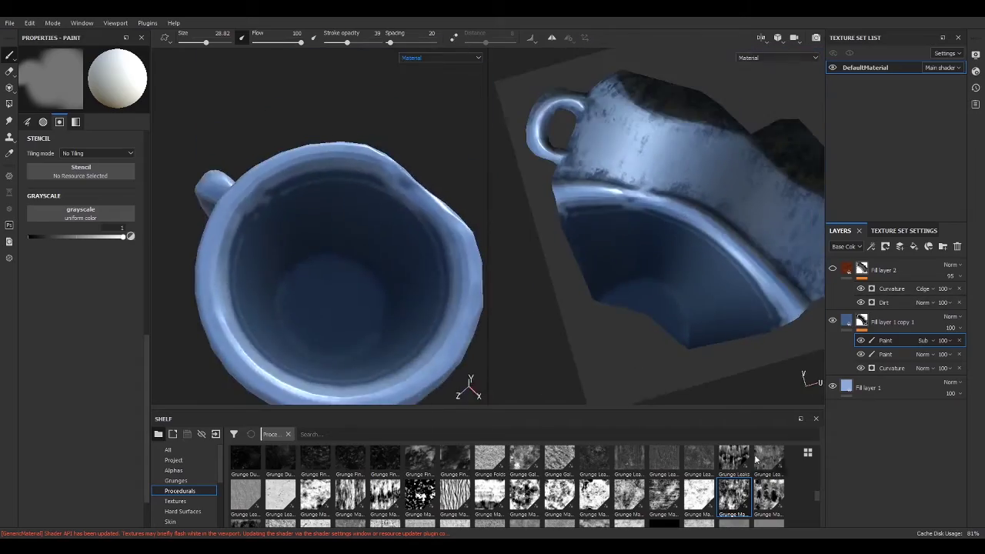
key(ctrl+z)
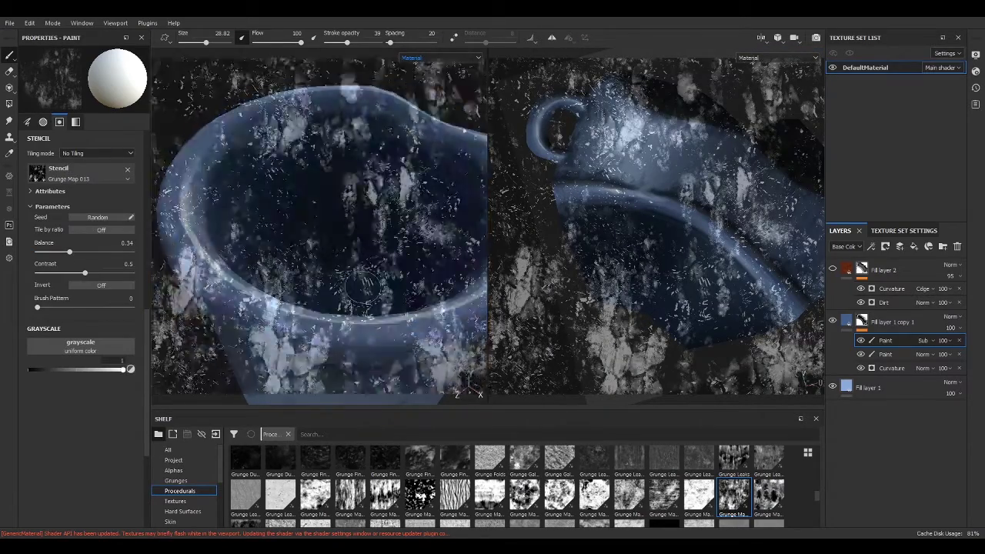
alt+drag(345, 233, 400, 231)
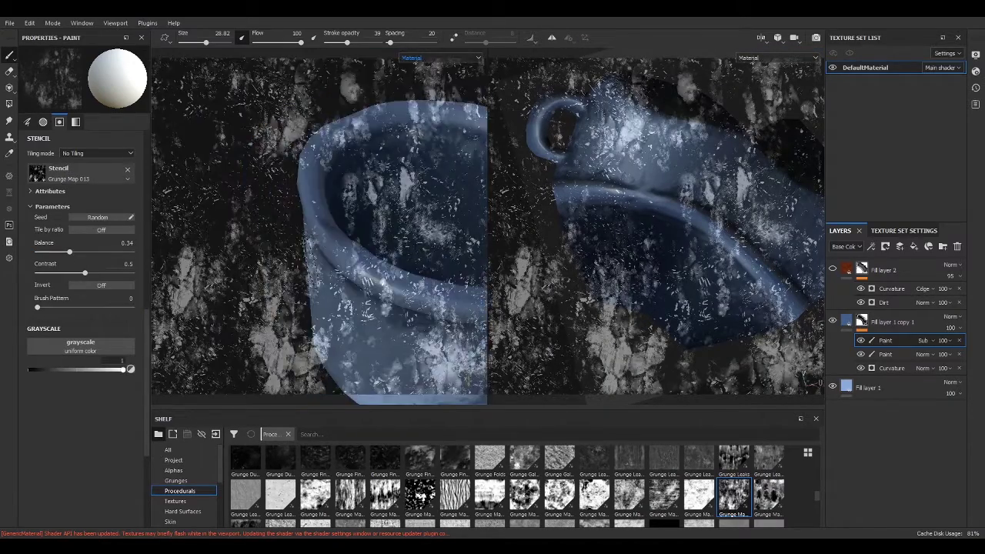
alt+drag(367, 126, 400, 170)
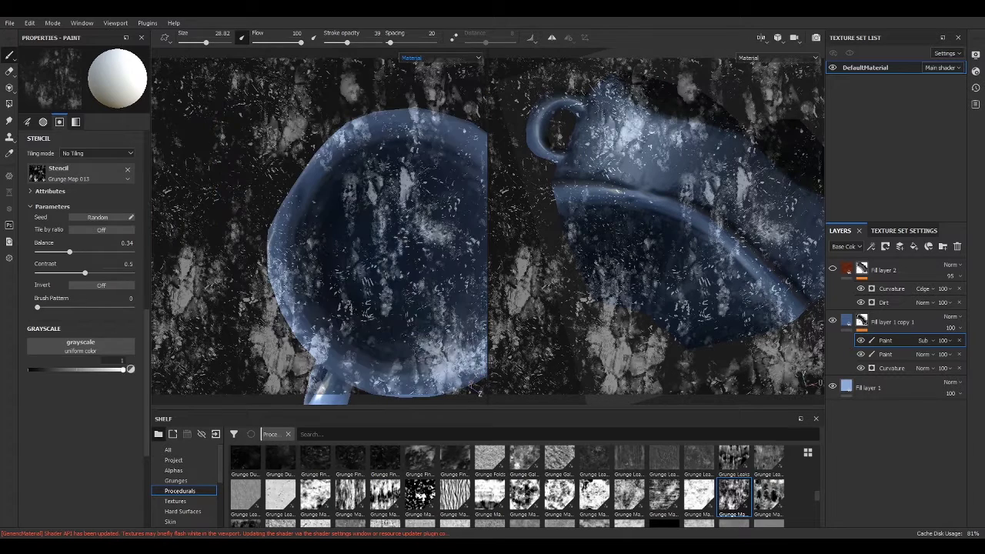
alt+drag(410, 230, 373, 300)
key(ctrl+z)
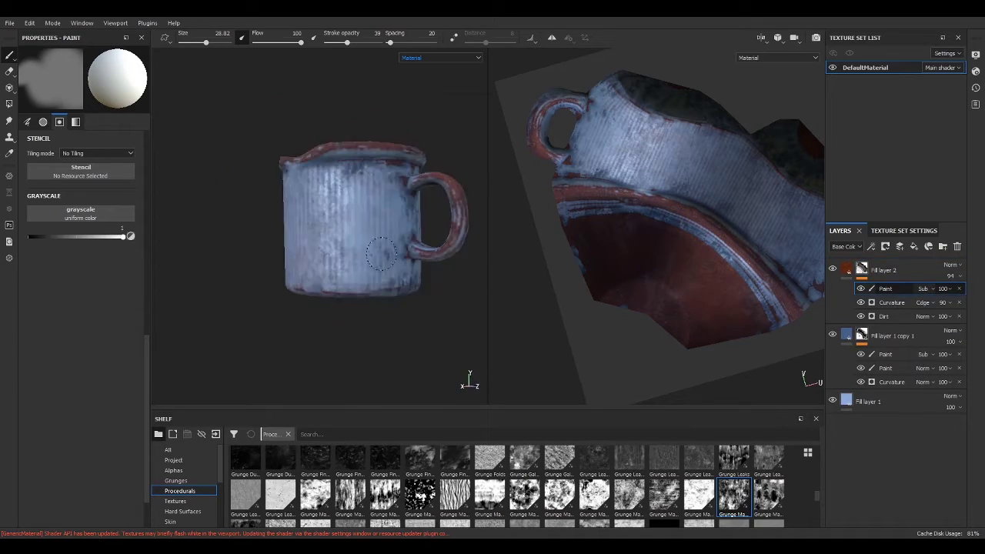
Erase rust in a grunge pattern on Fill layer 2's Sub paint using Grunge Map 013.
drag(97, 171, 97, 171)
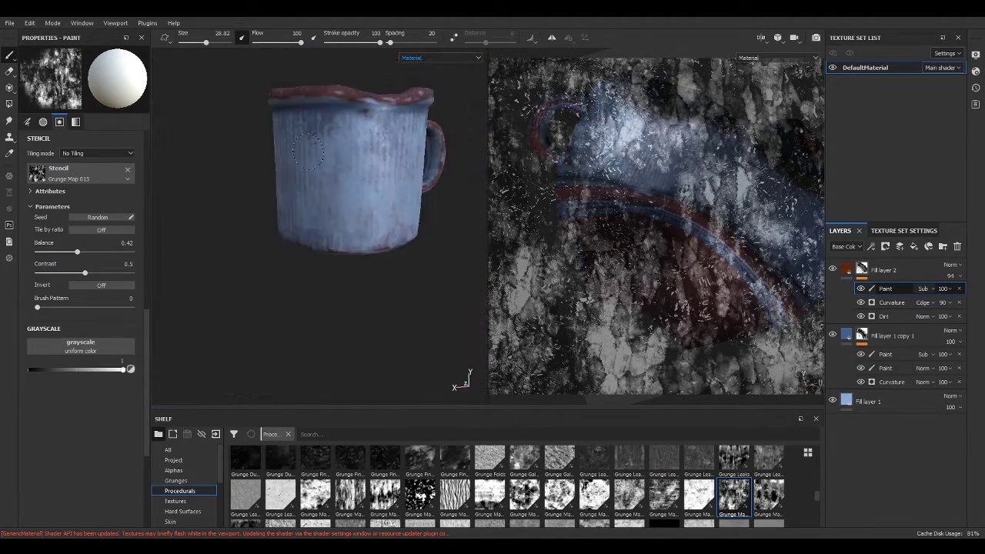
alt+drag(341, 301, 359, 104)
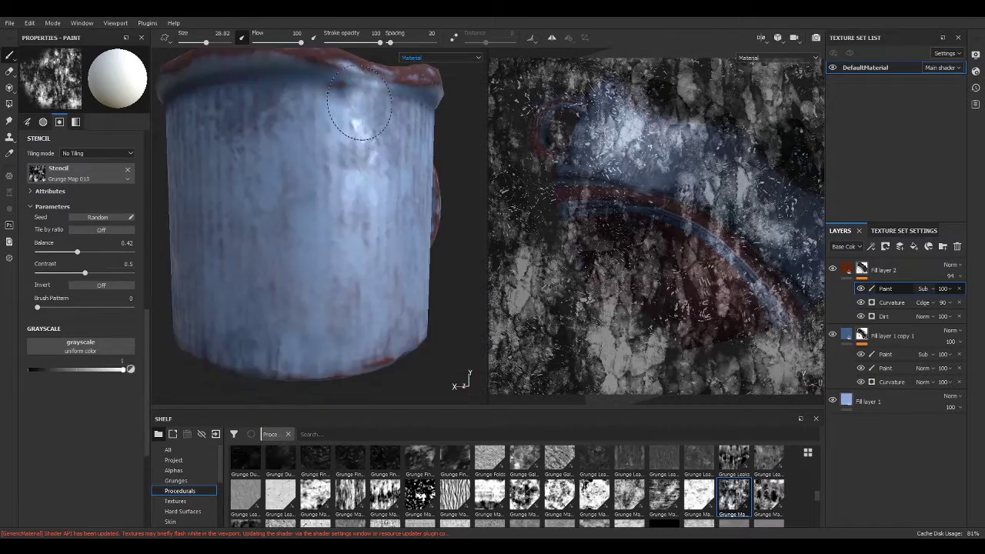
key(s)
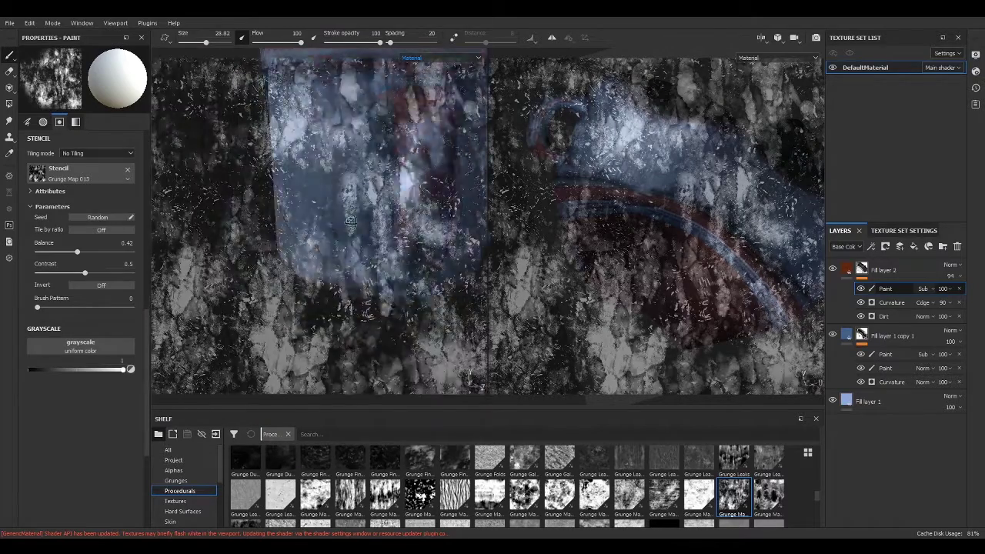
key(s)
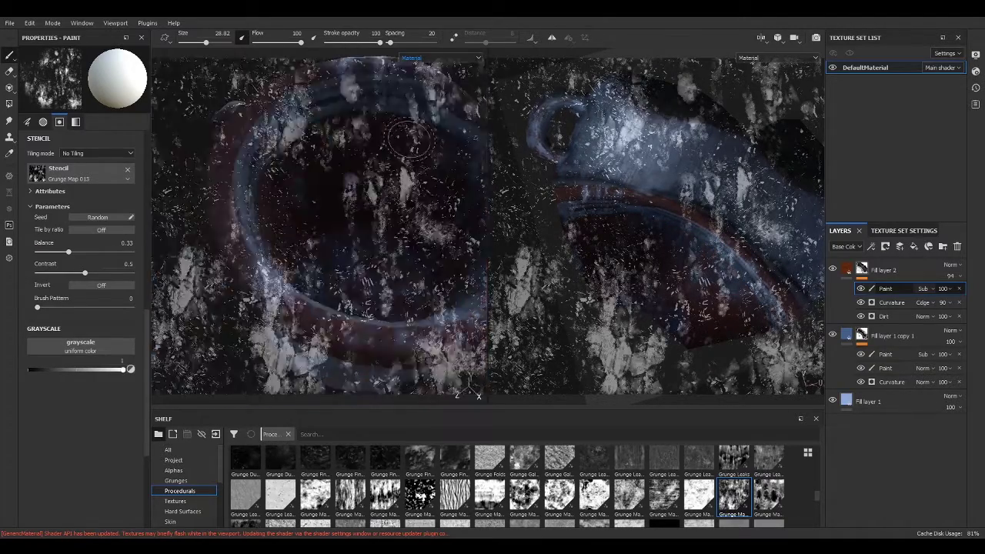
key(ctrl+z)
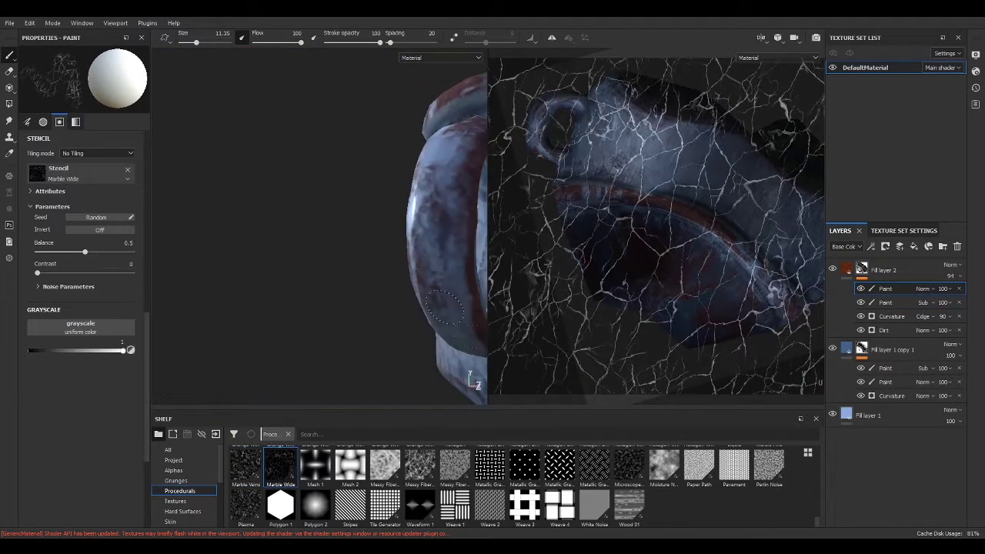
Erase the painted cracks from the rim and adjust the blue enamel's roughness and metallic.
alt+drag(396, 307, 179, 308)
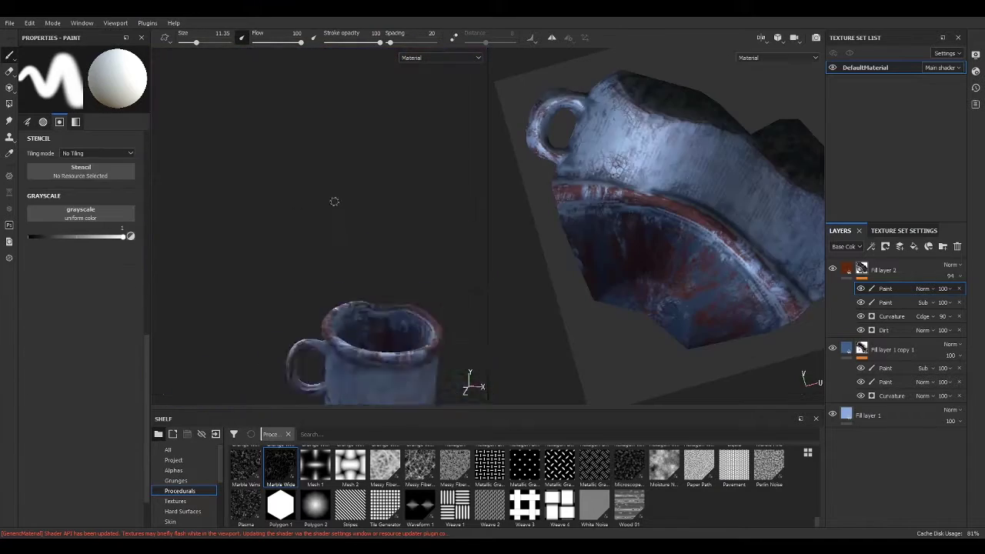
key(e)
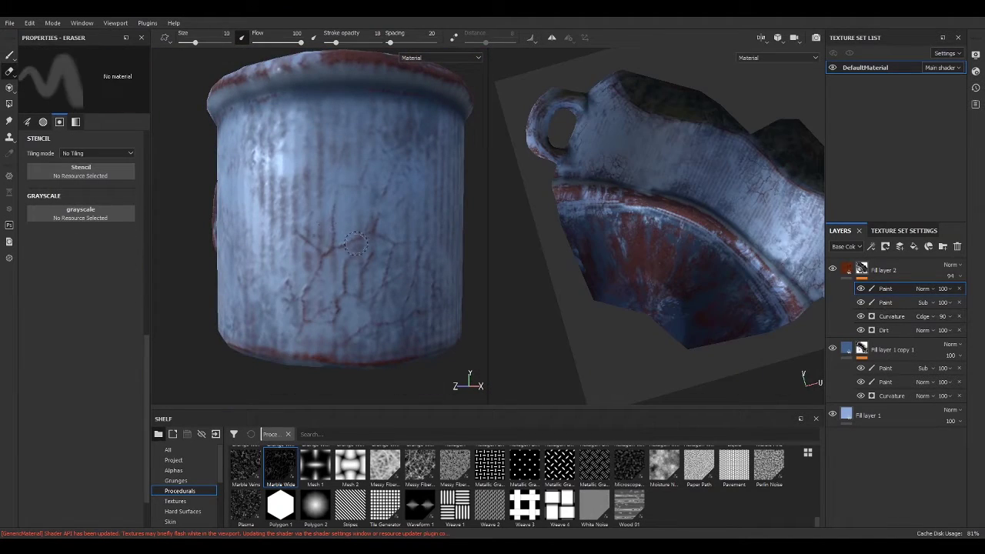
scroll(370, 204, down, 3)
alt+drag(392, 307, 323, 308)
scroll(370, 231, up, 4)
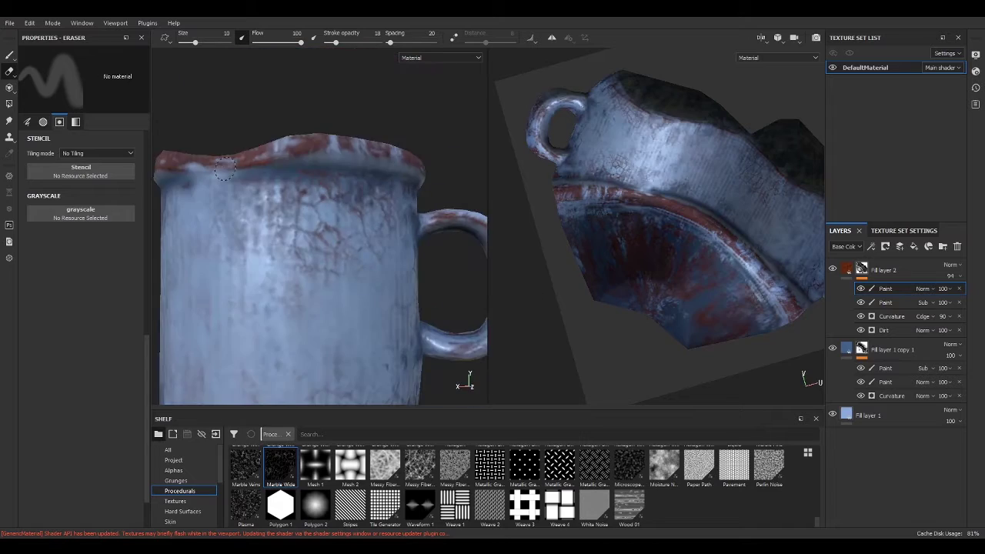
alt+drag(370, 193, 421, 153)
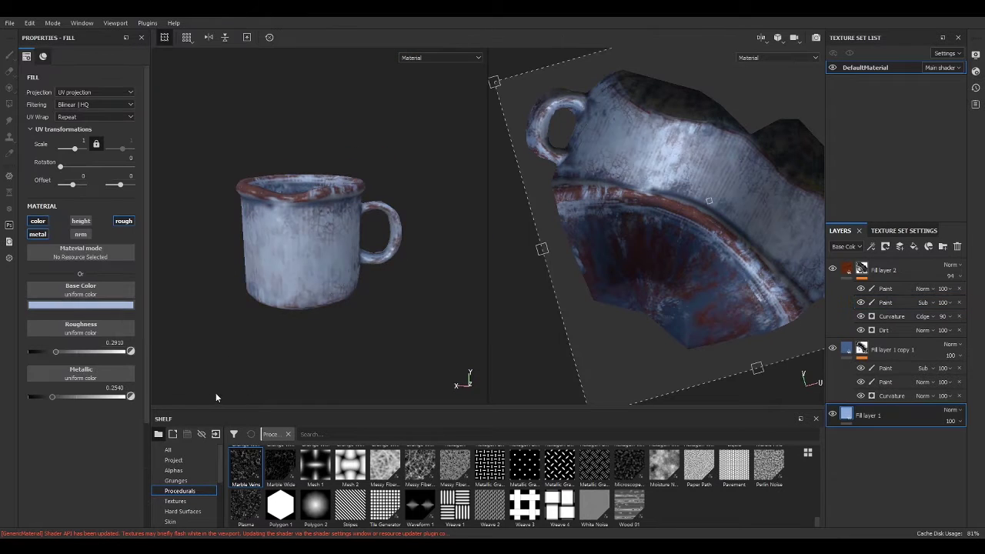
alt+drag(422, 310, 390, 325)
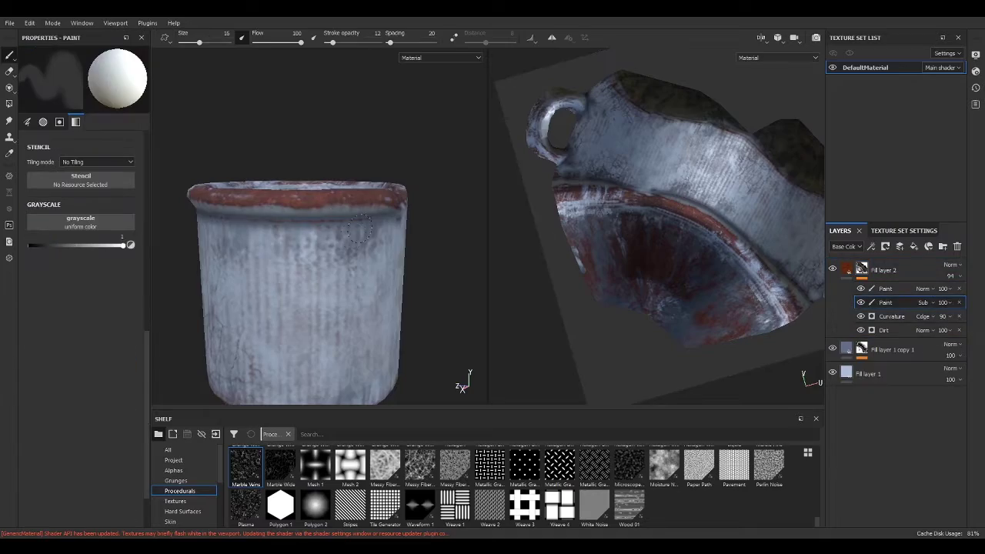
alt+drag(358, 229, 339, 275)
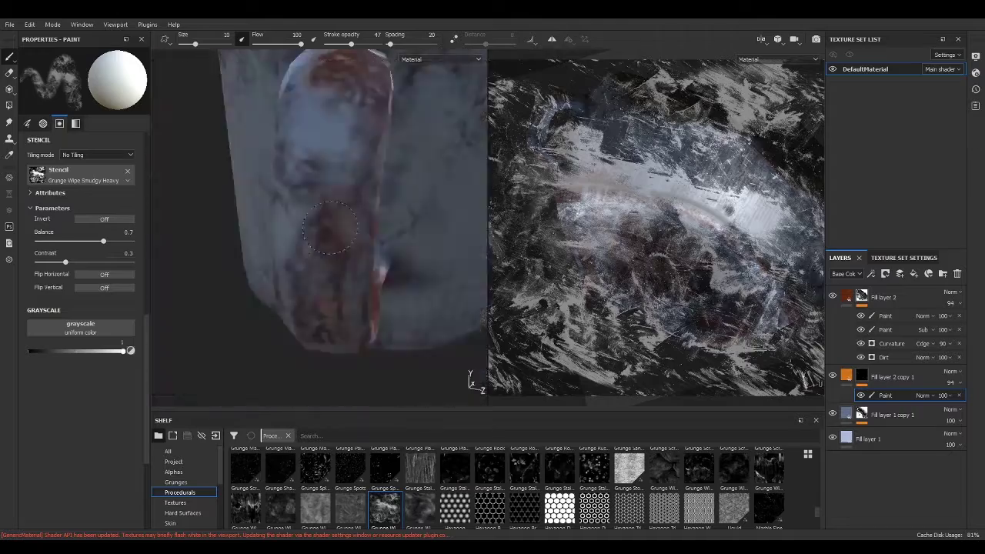
Set the brush size to 12.81 and stroke opacity to 23 for smudgy rust.
drag(195, 44, 198, 44)
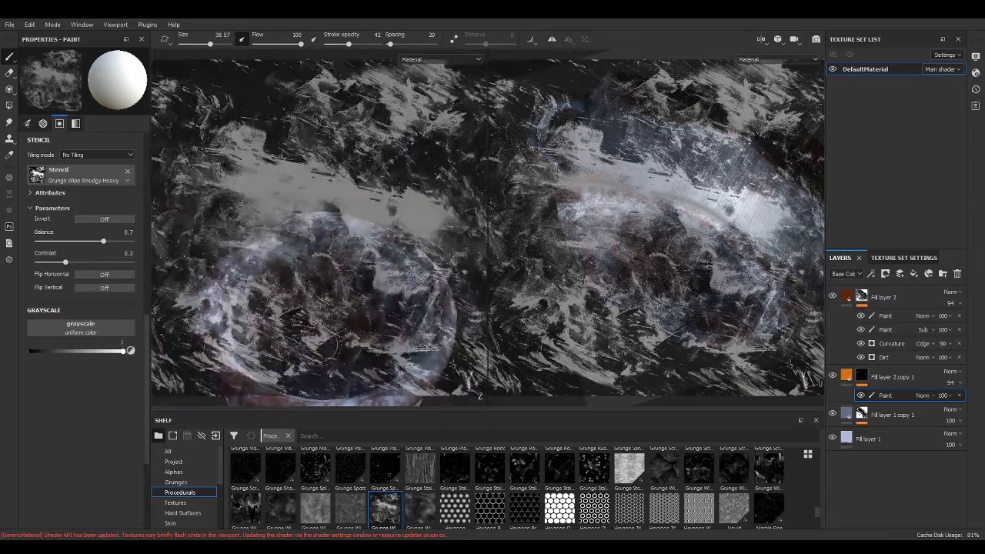
ctrl+drag(479, 396, 459, 397)
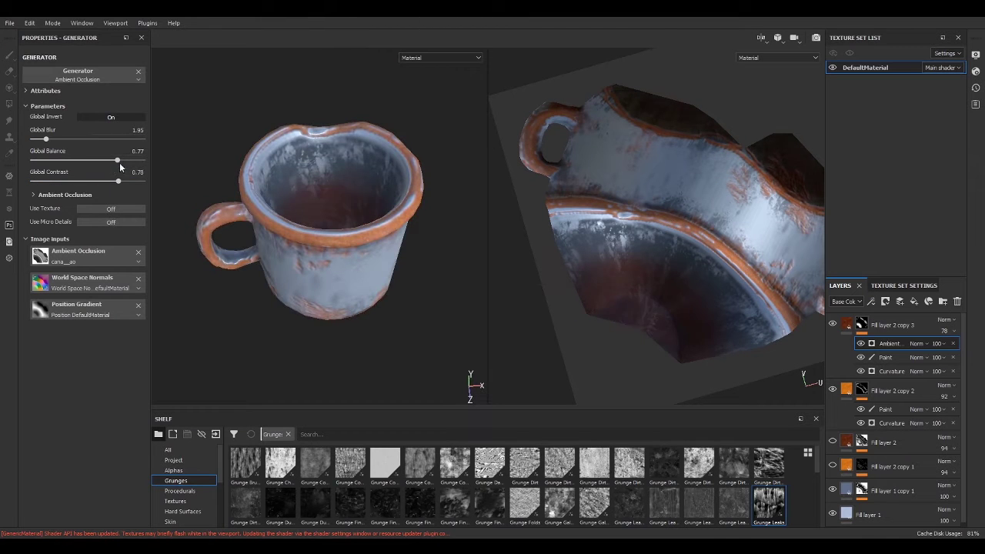
Apply the Grunge Leaks stencil at 0.27 contrast and paint streaks on the rust paint masks.
click(885, 358)
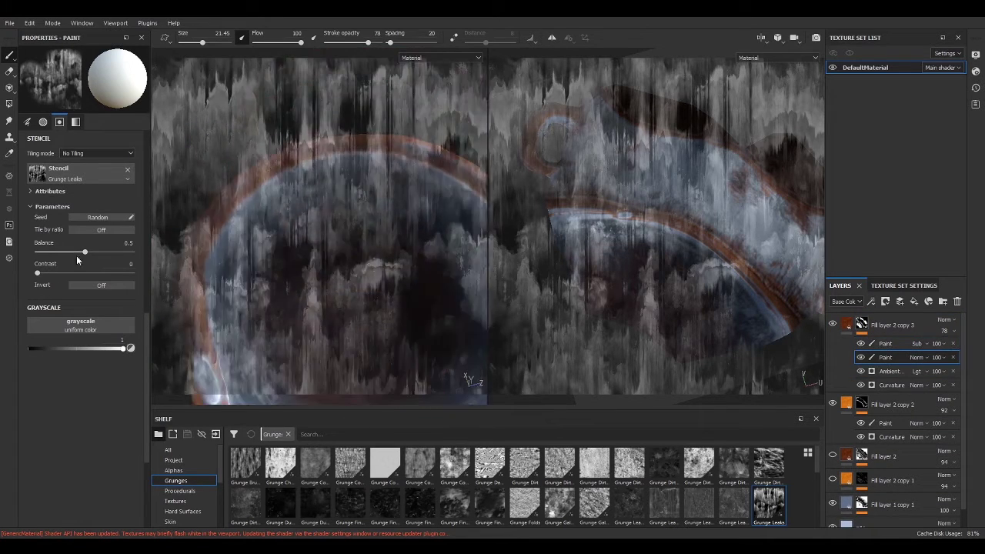
drag(37, 274, 62, 273)
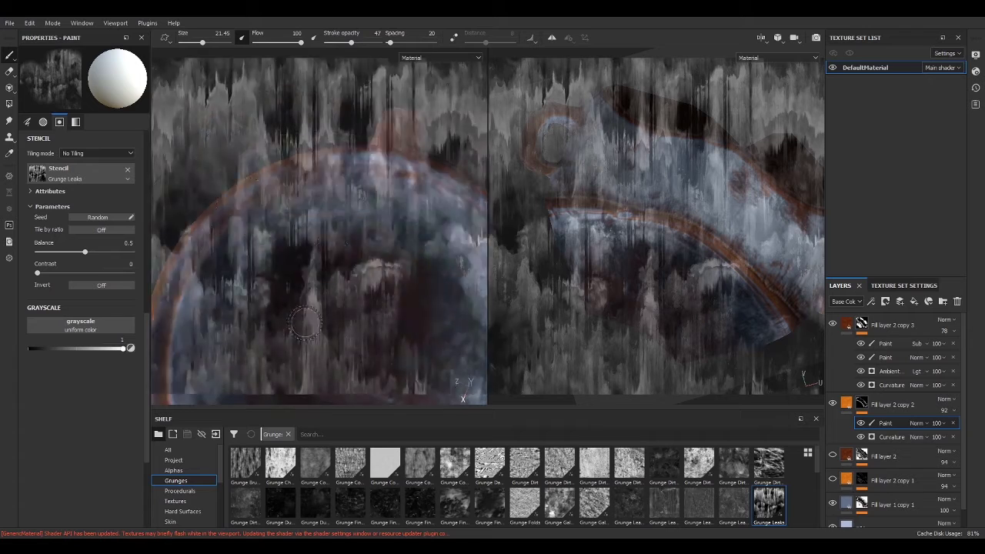
alt+drag(255, 189, 313, 262)
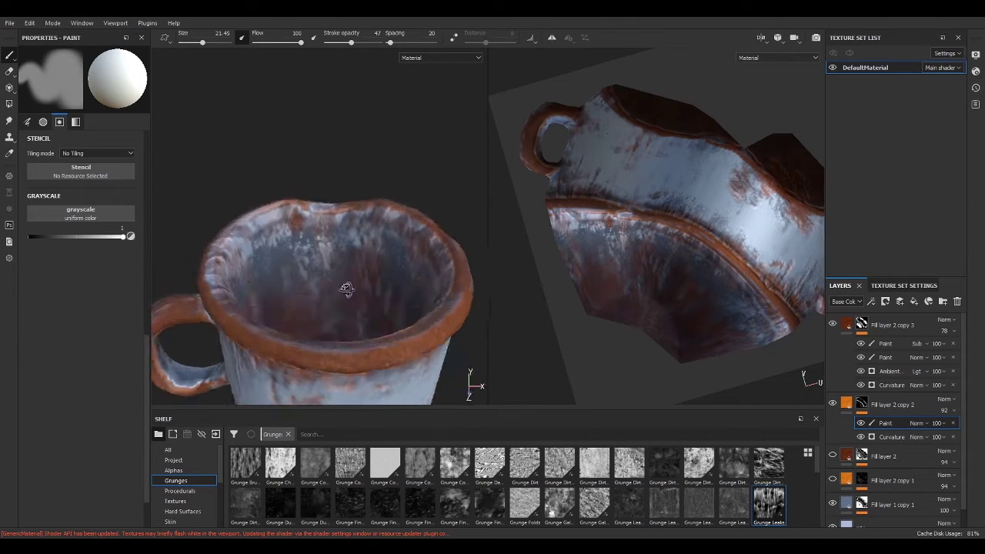
drag(80, 173, 81, 176)
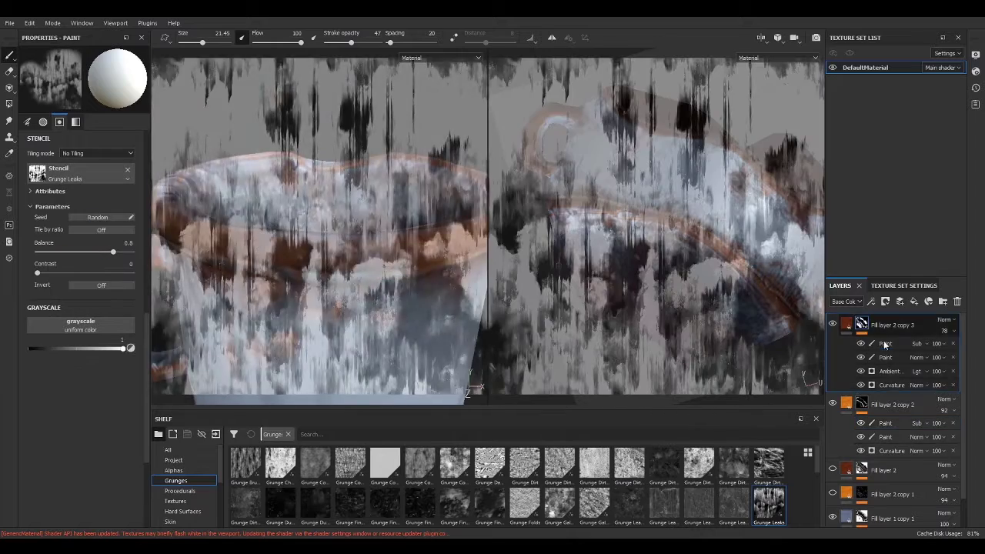
alt+drag(282, 266, 323, 265)
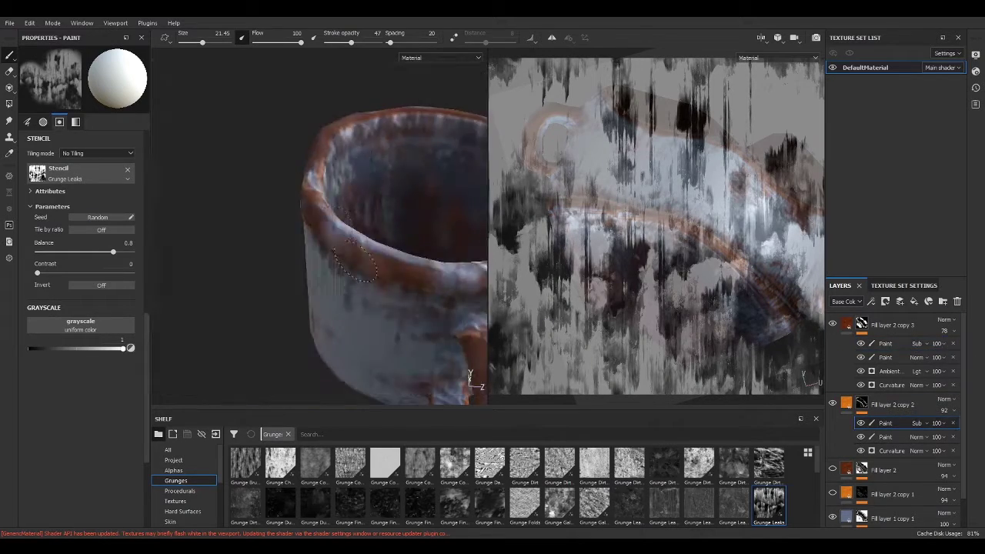
key(ctrl+z)
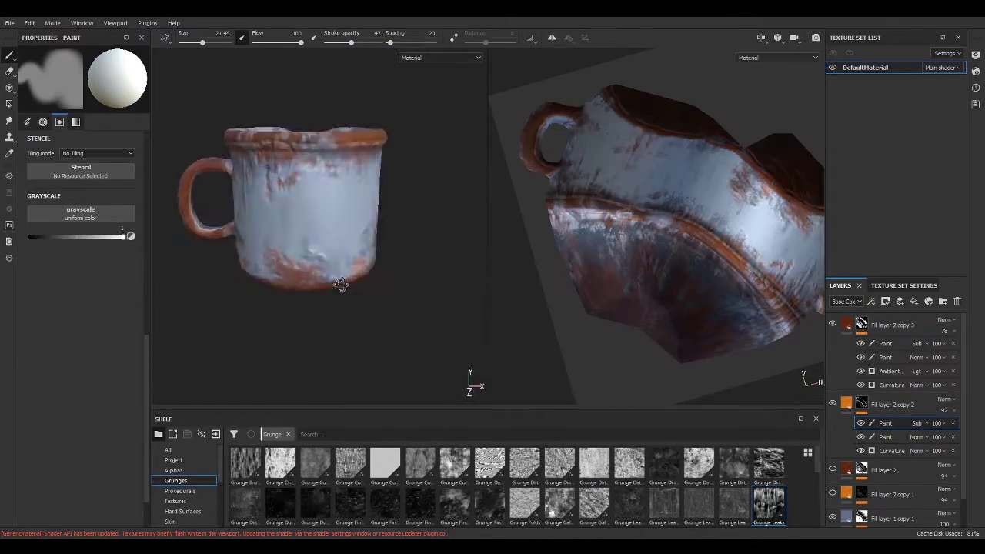
alt+middle_drag(340, 284, 387, 354)
key(ctrl+y)
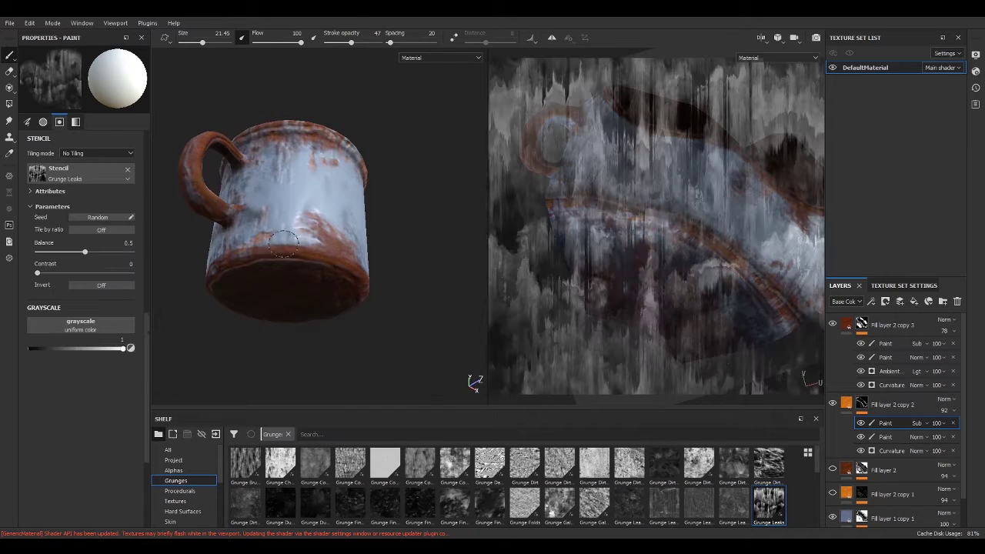
mouse_move(372, 246)
alt+mouse_down()
mouse_move(347, 263)
mouse_move(361, 227)
mouse_move(329, 169)
alt+mouse_up()
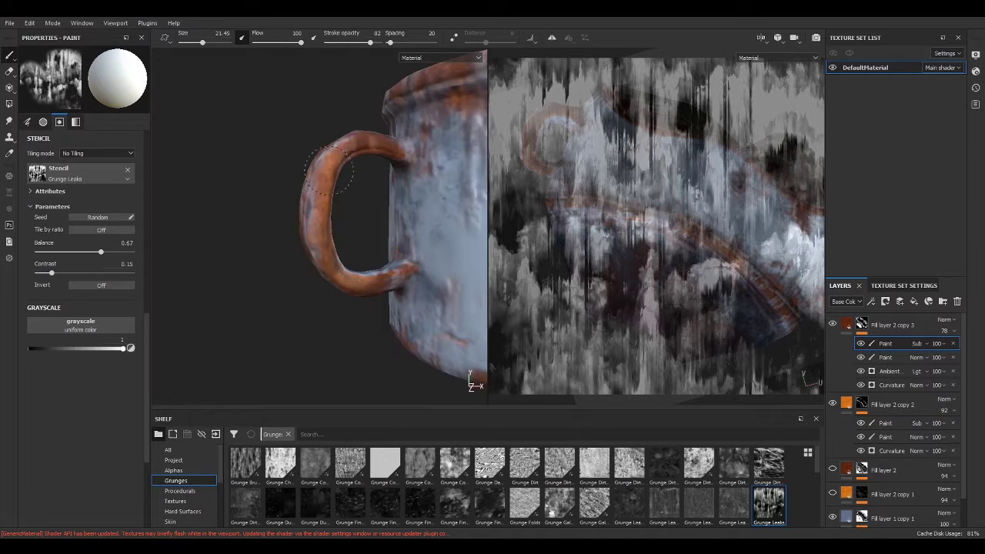
mouse_move(374, 273)
alt+mouse_down()
mouse_move(274, 202)
mouse_move(307, 242)
mouse_move(339, 230)
mouse_move(312, 218)
mouse_move(318, 282)
mouse_move(440, 236)
mouse_move(416, 229)
mouse_move(364, 283)
alt+mouse_up()
scroll(364, 283, down, 2)
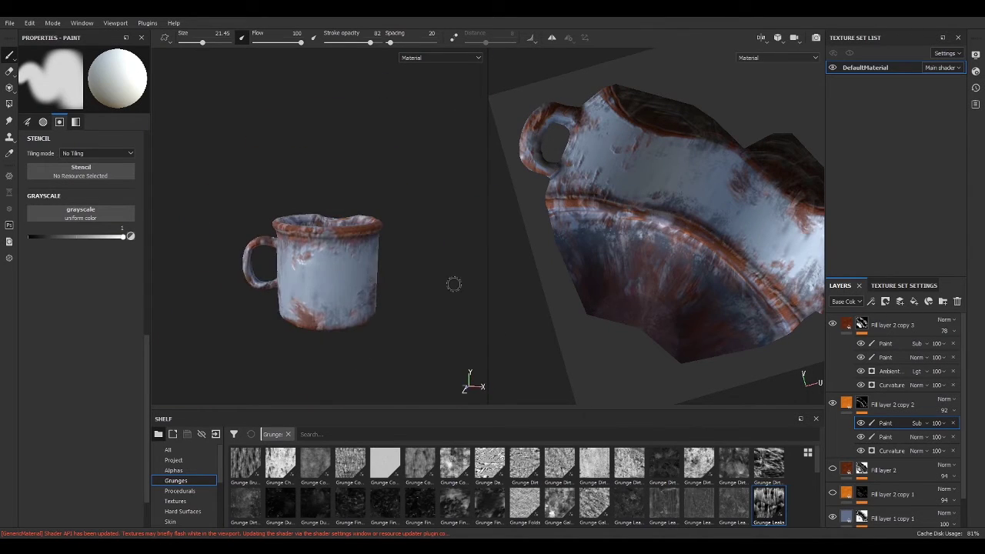
mouse_move(454, 285)
alt+mouse_down()
mouse_move(457, 346)
mouse_move(455, 308)
alt+mouse_up()
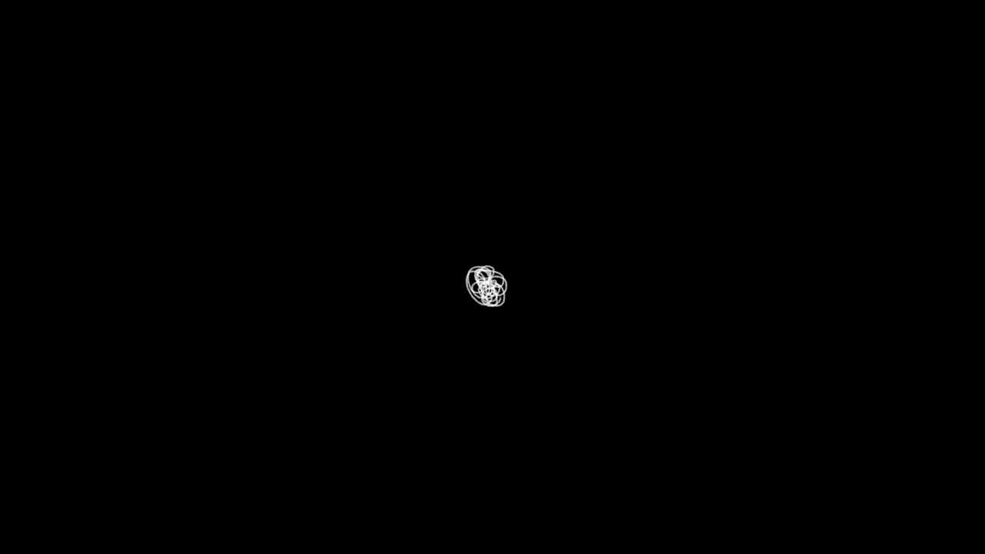